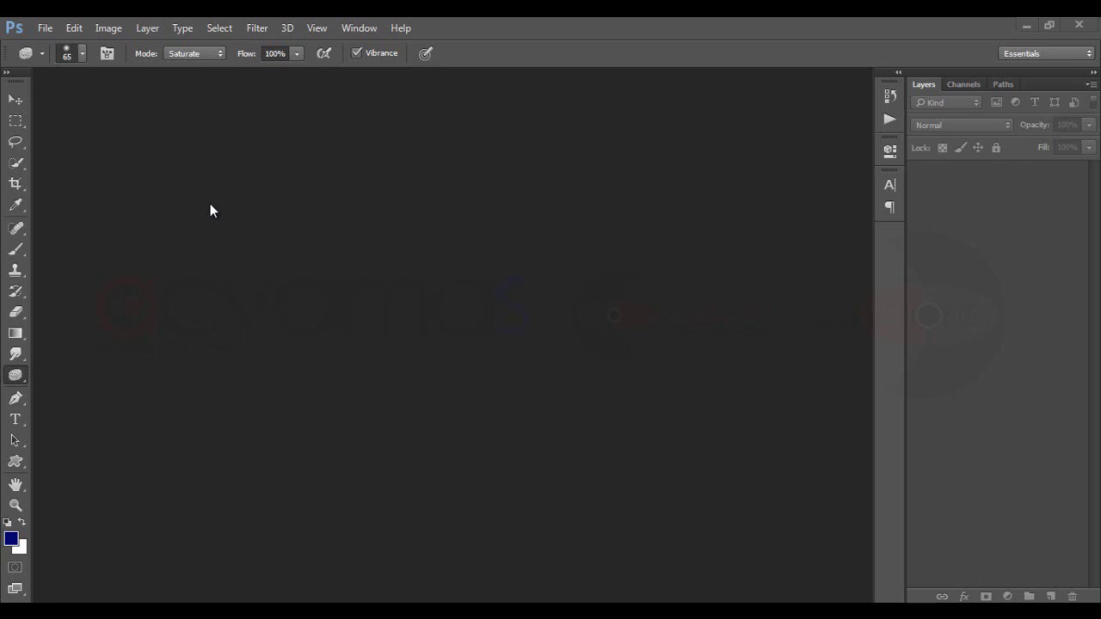
Start a new document 5 × 5 inches at 300 pixels/inch.
click(46, 29)
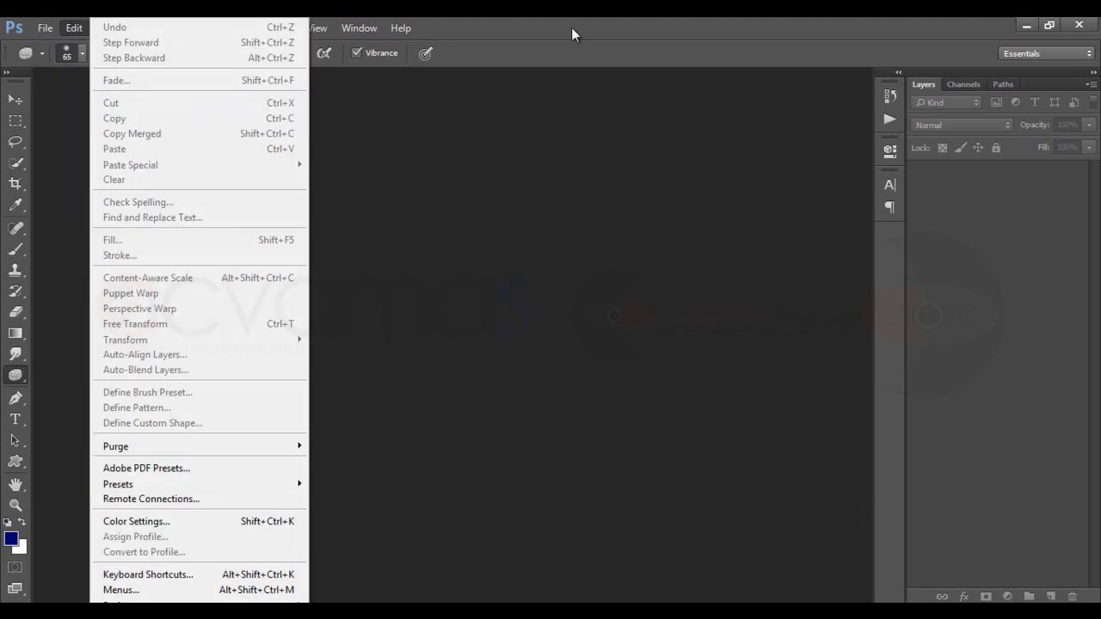
click(571, 27)
key(ctrl+n)
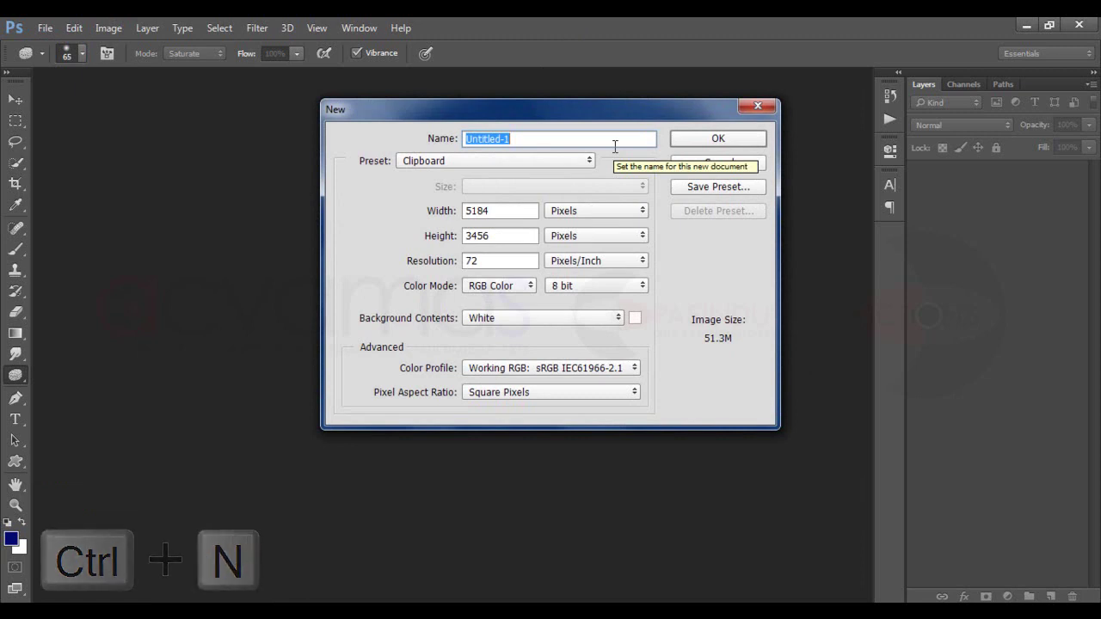
click(630, 214)
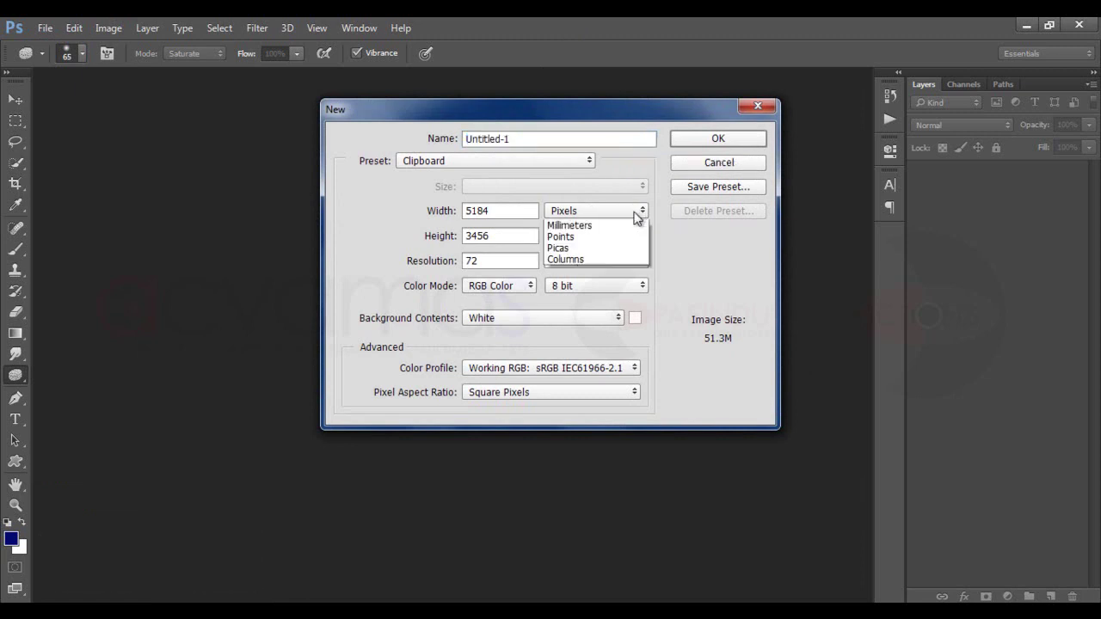
click(618, 238)
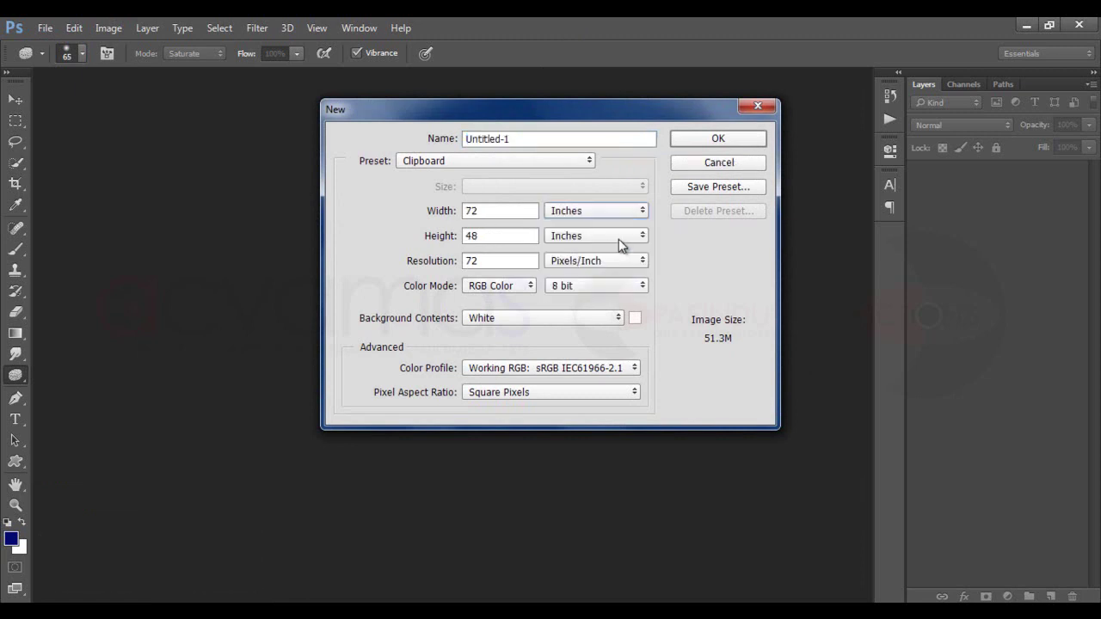
double_click(512, 211)
text(5)
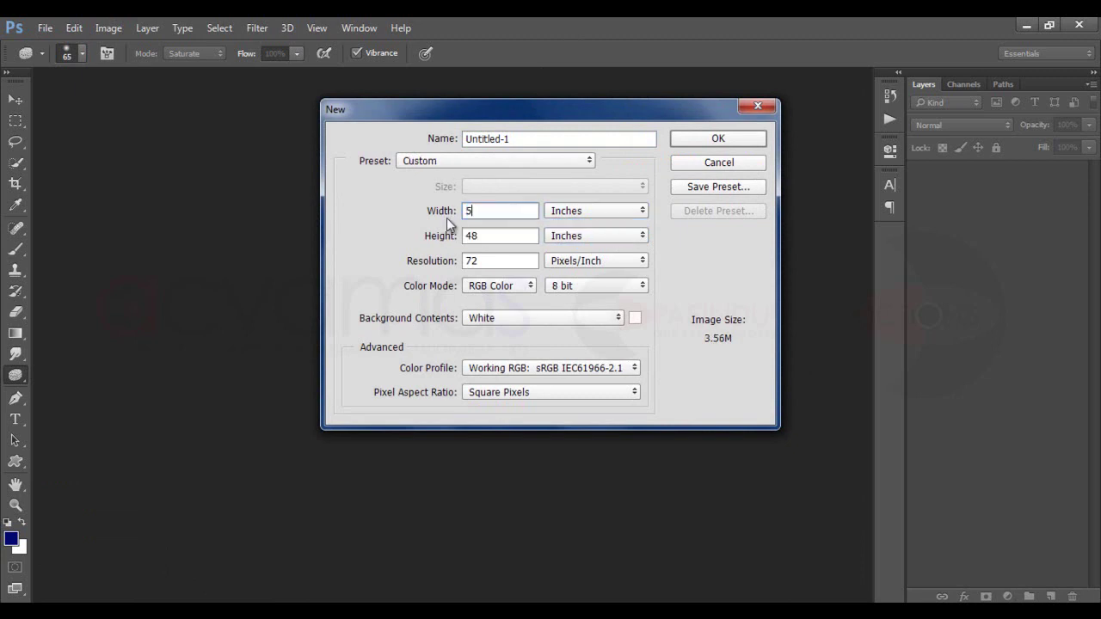
double_click(491, 238)
text(5)
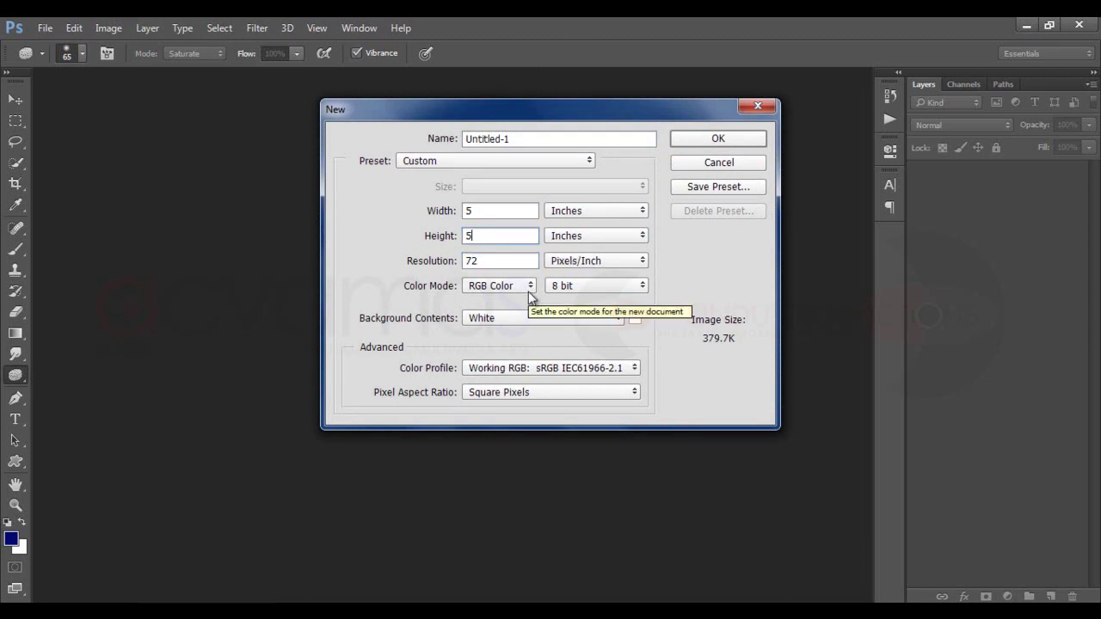
double_click(507, 261)
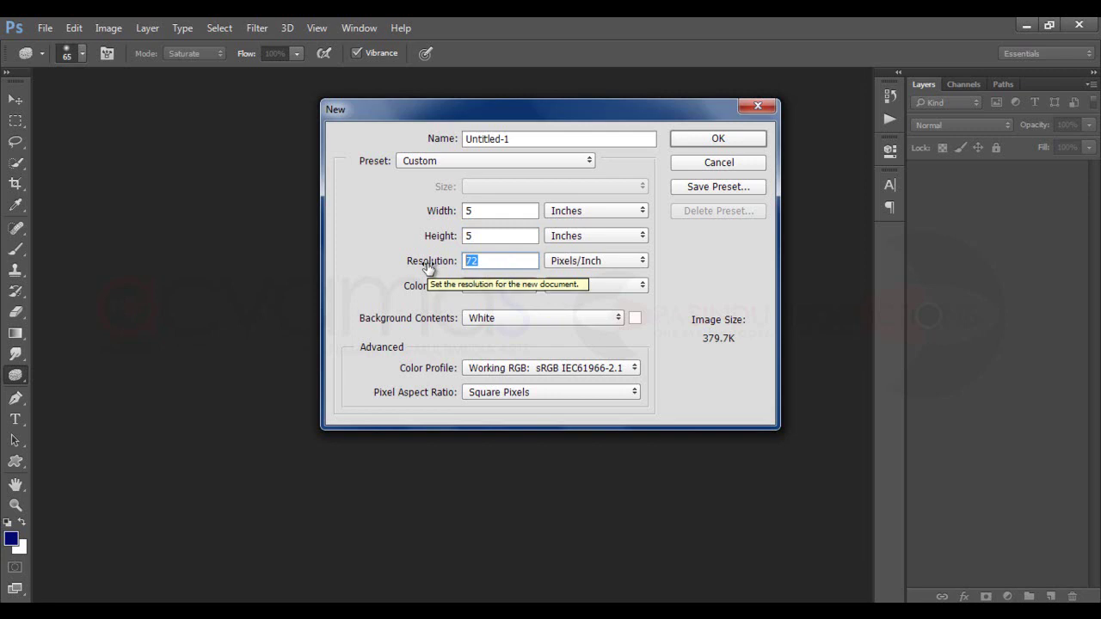
text(300)
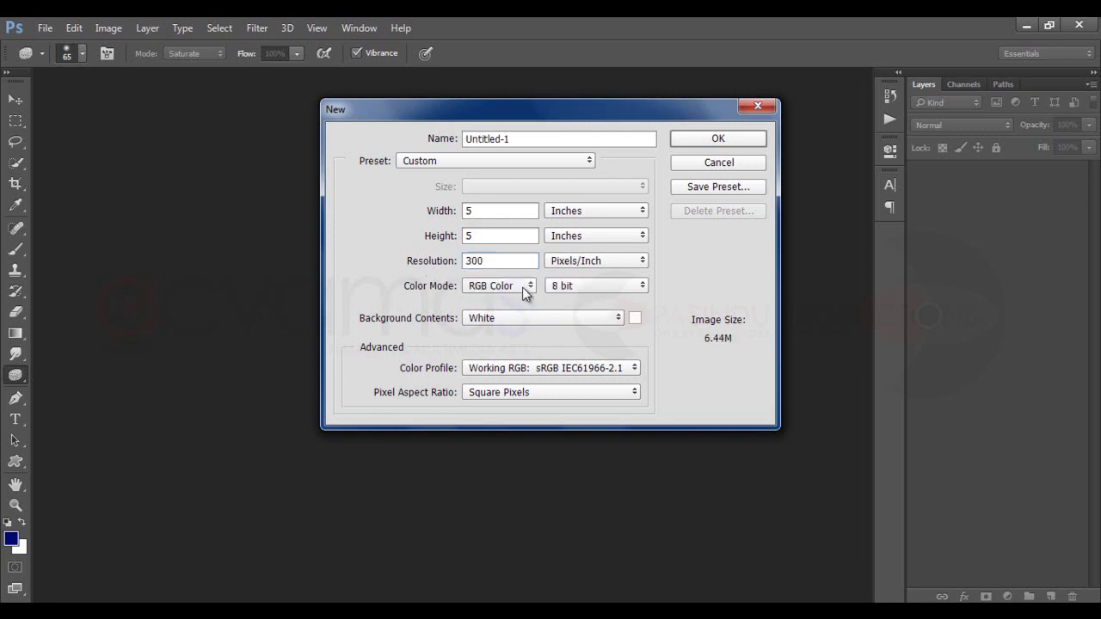
Keep RGB Color mode and a White background, and create the document.
click(521, 287)
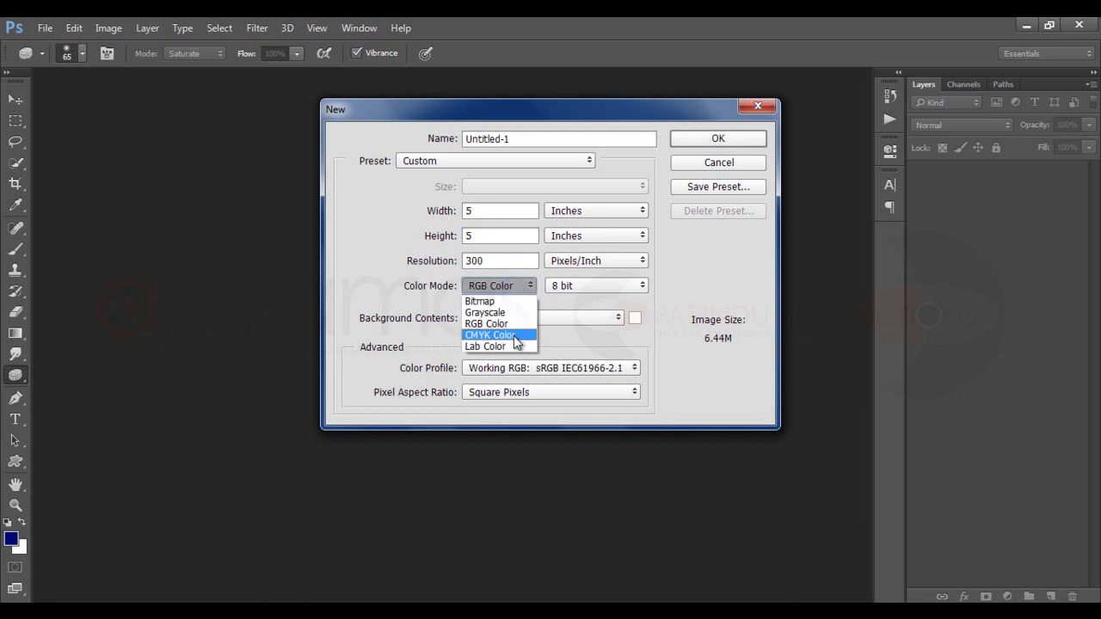
click(522, 286)
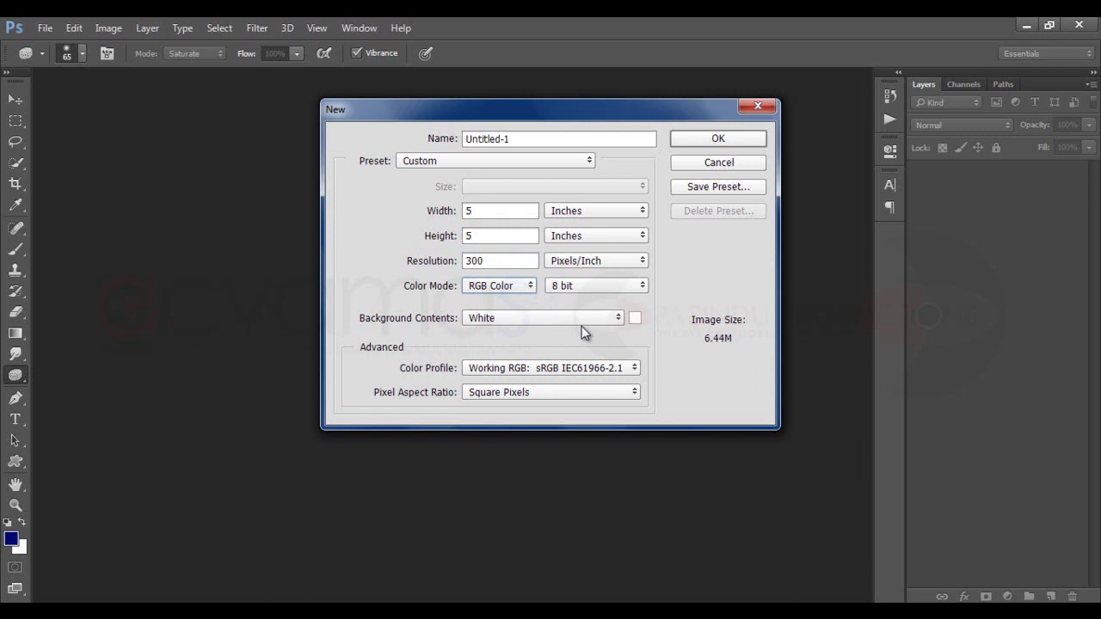
click(605, 319)
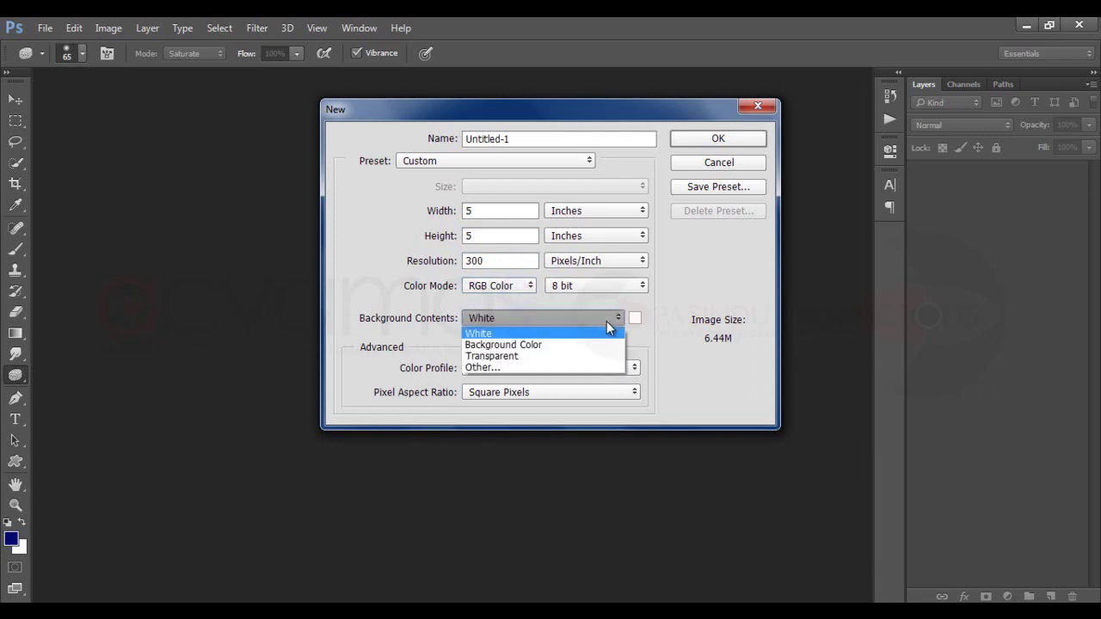
click(601, 337)
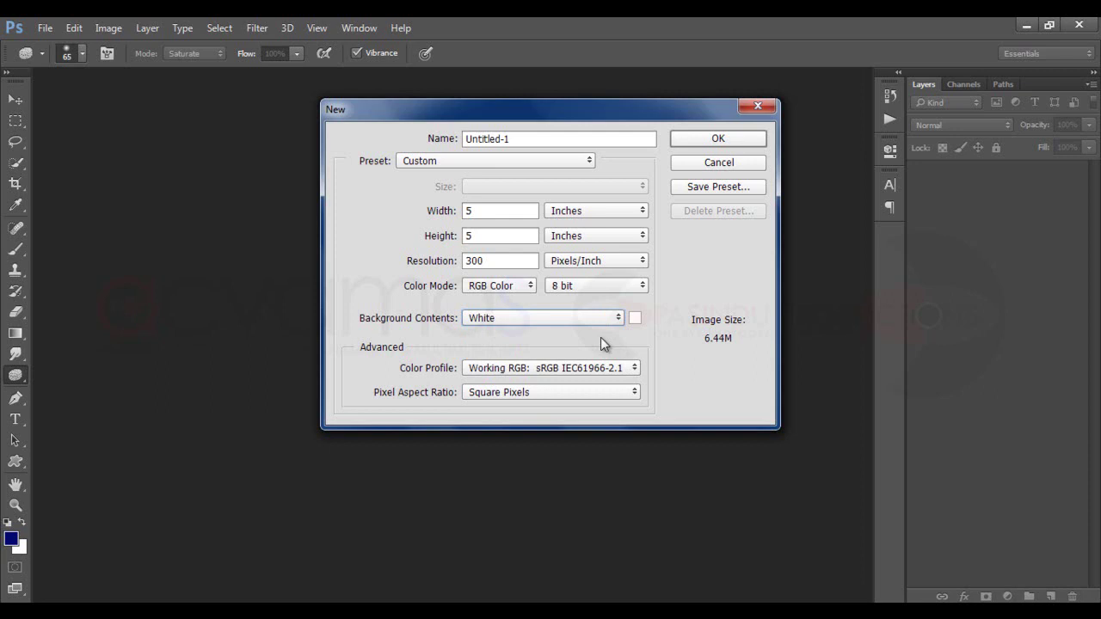
click(717, 141)
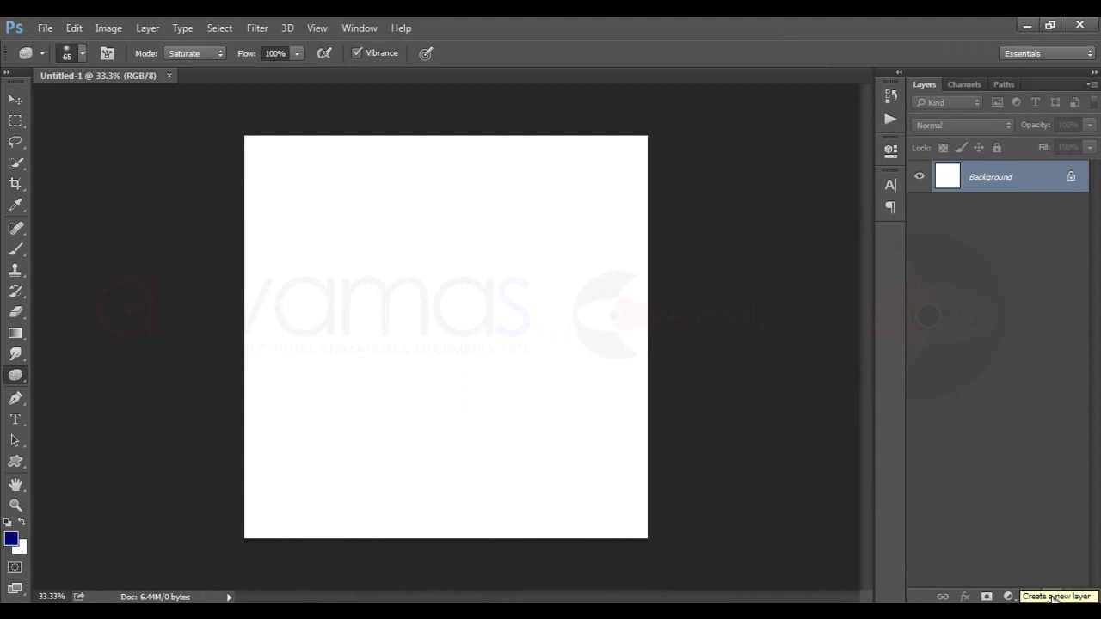
Add an empty Layer 1 and hide the Background layer to reveal transparency.
click(1053, 597)
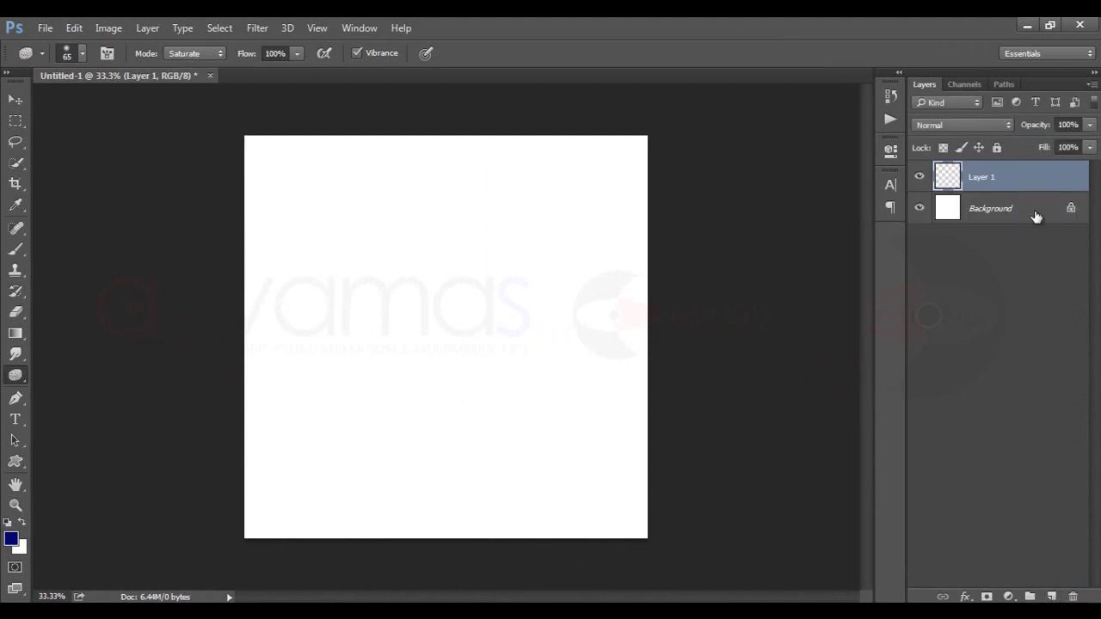
click(919, 208)
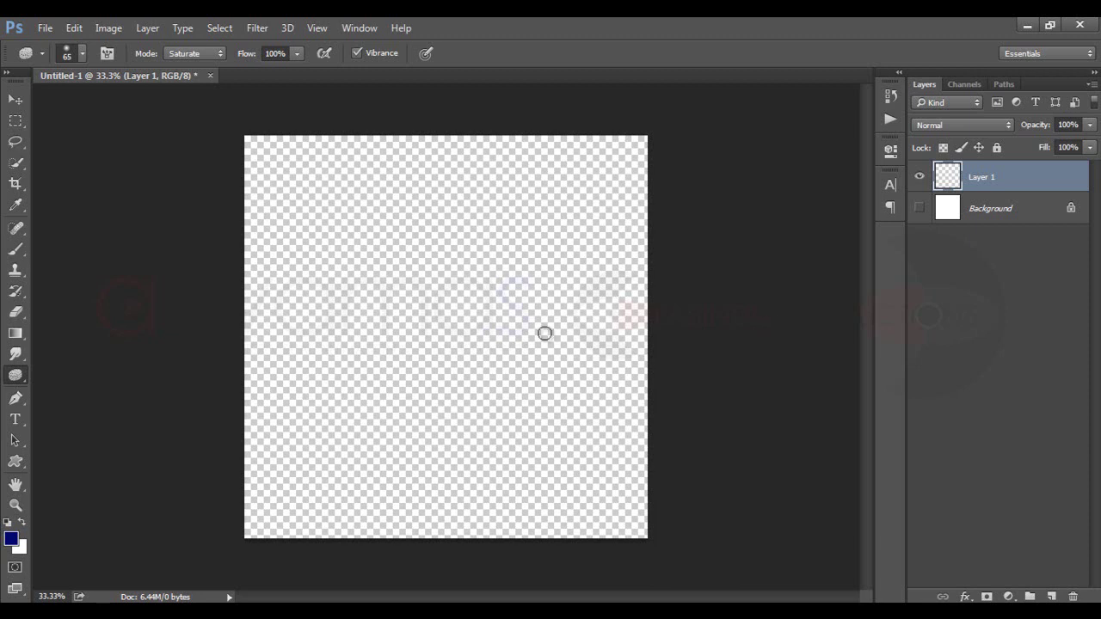
Turn the Background layer's visibility back on.
click(918, 207)
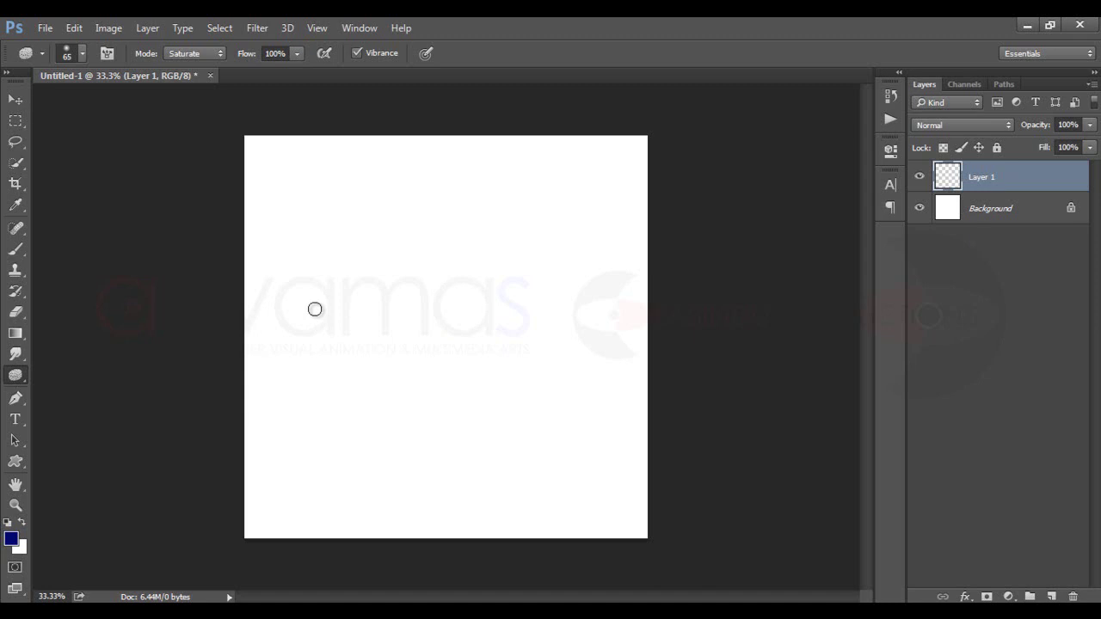
Select the Brush tool with the 2485 stroke brush preset.
click(19, 256)
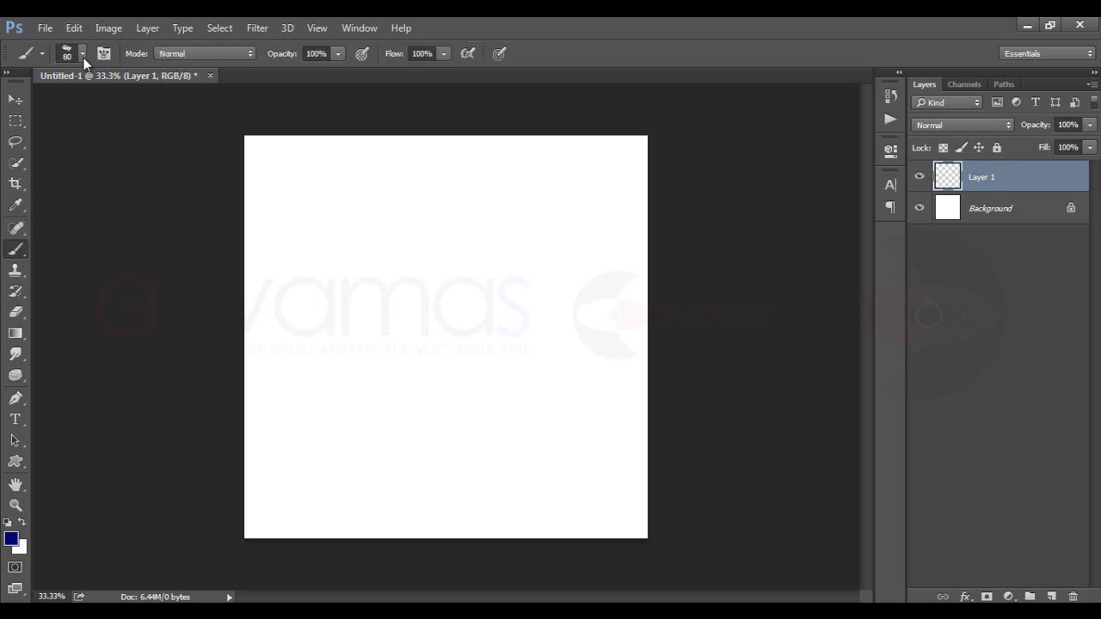
click(83, 54)
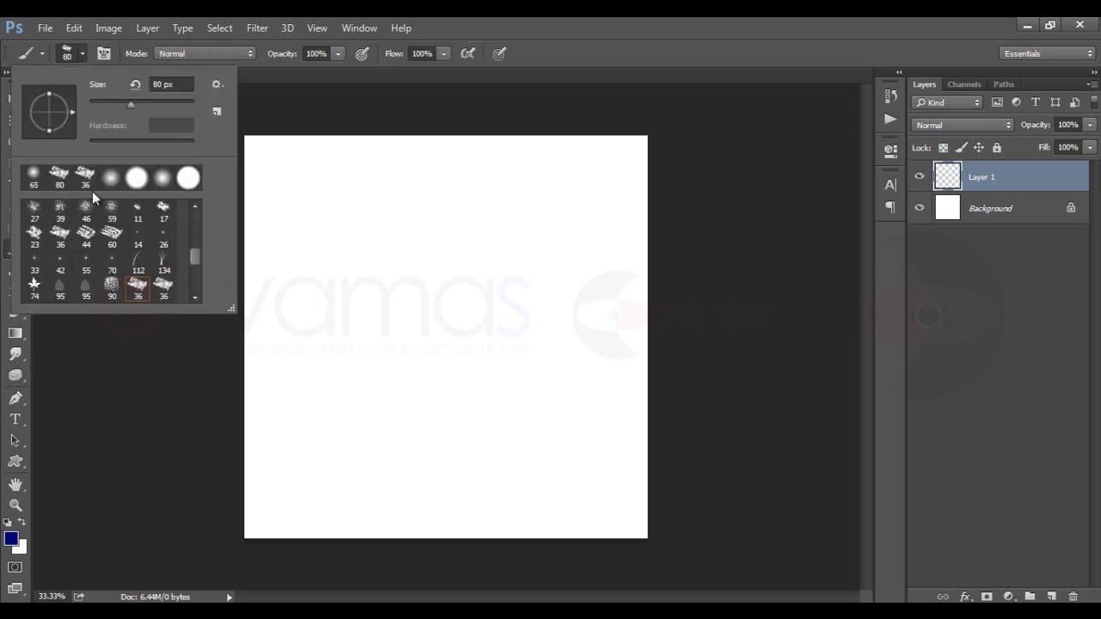
drag(193, 253, 200, 283)
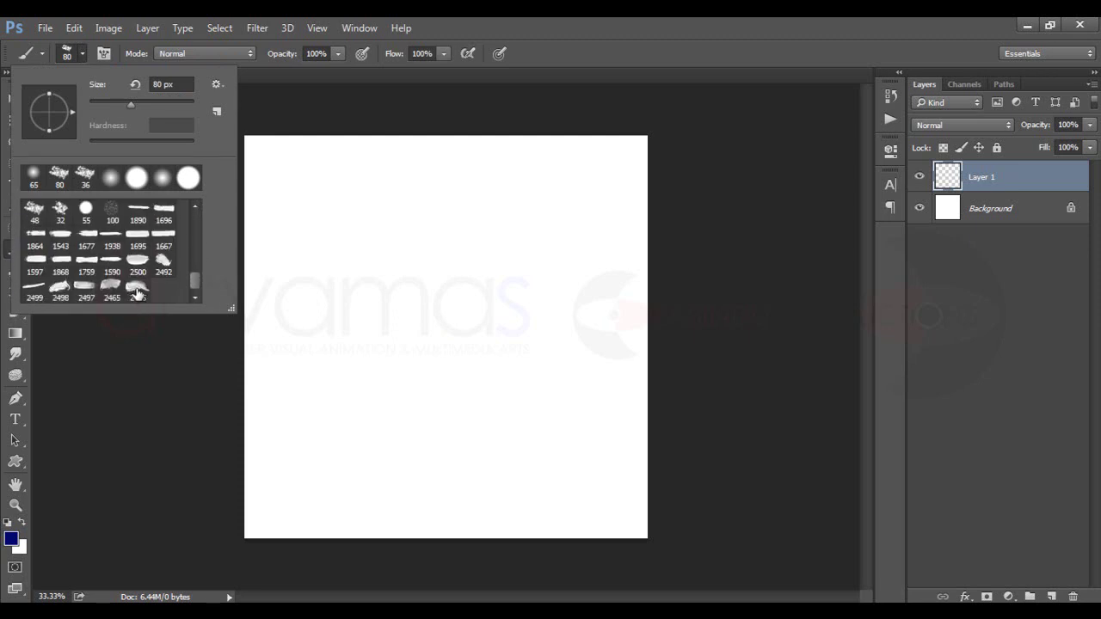
click(136, 291)
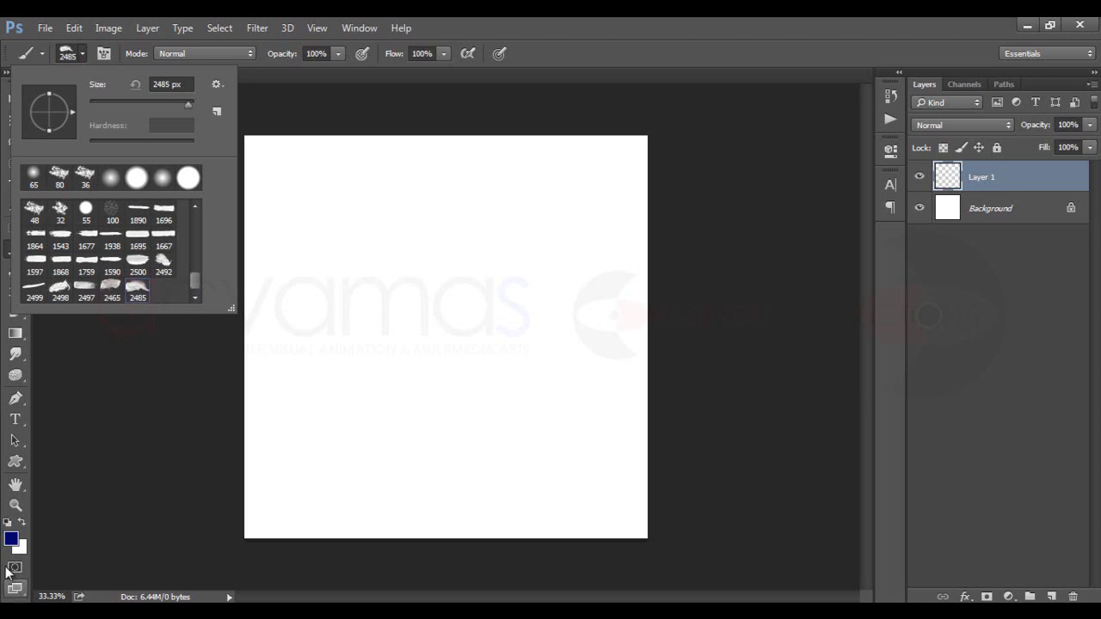
Set the foreground colour to pure red ff0000.
click(10, 539)
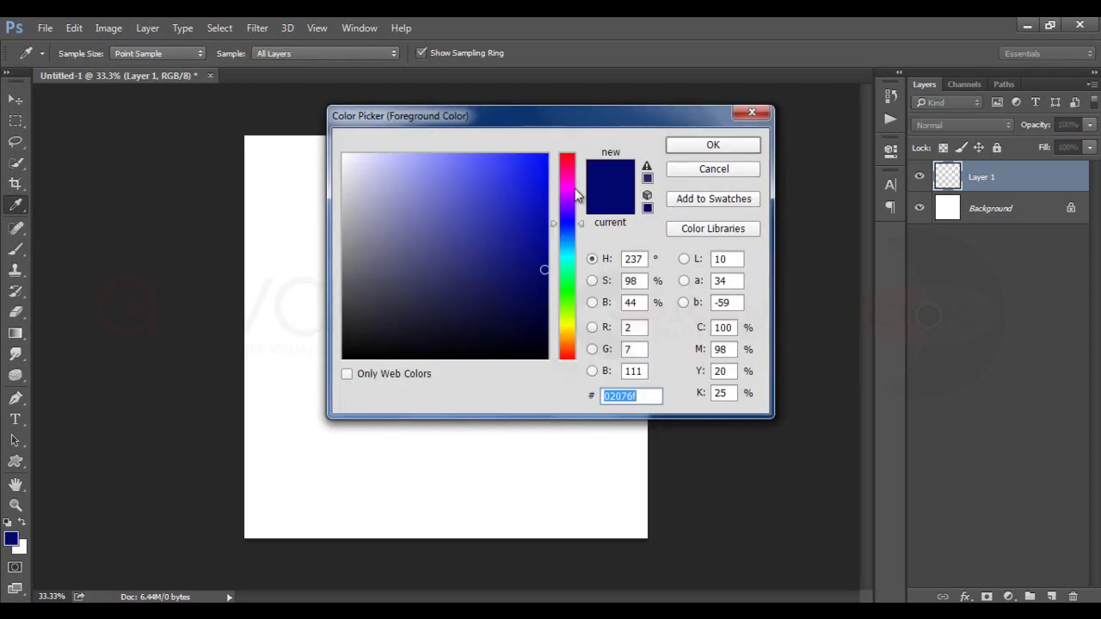
drag(569, 175, 567, 153)
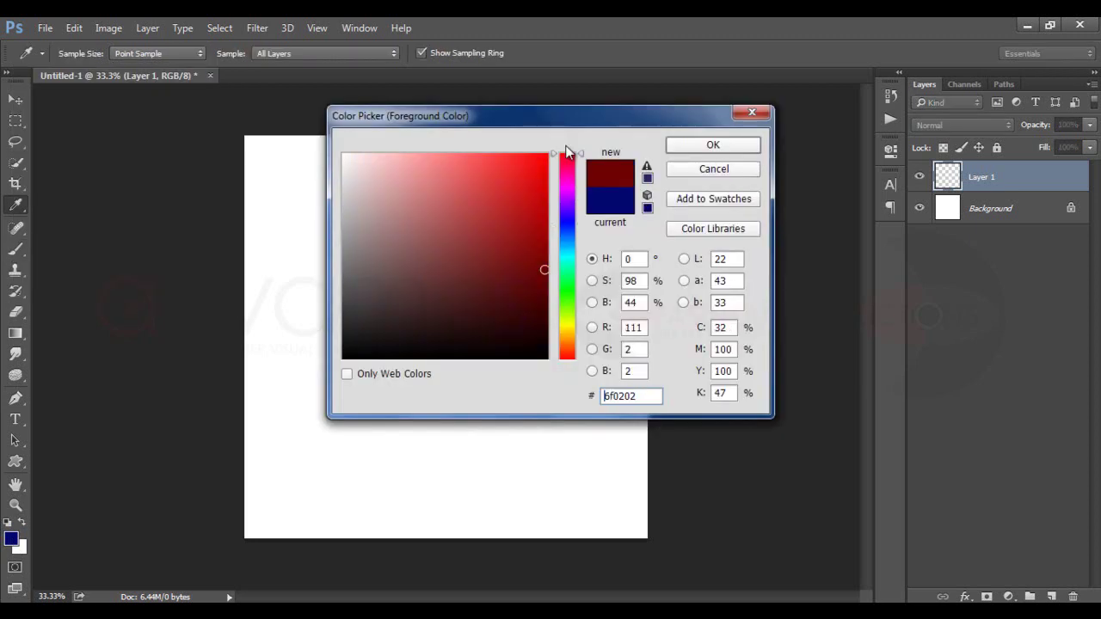
click(547, 154)
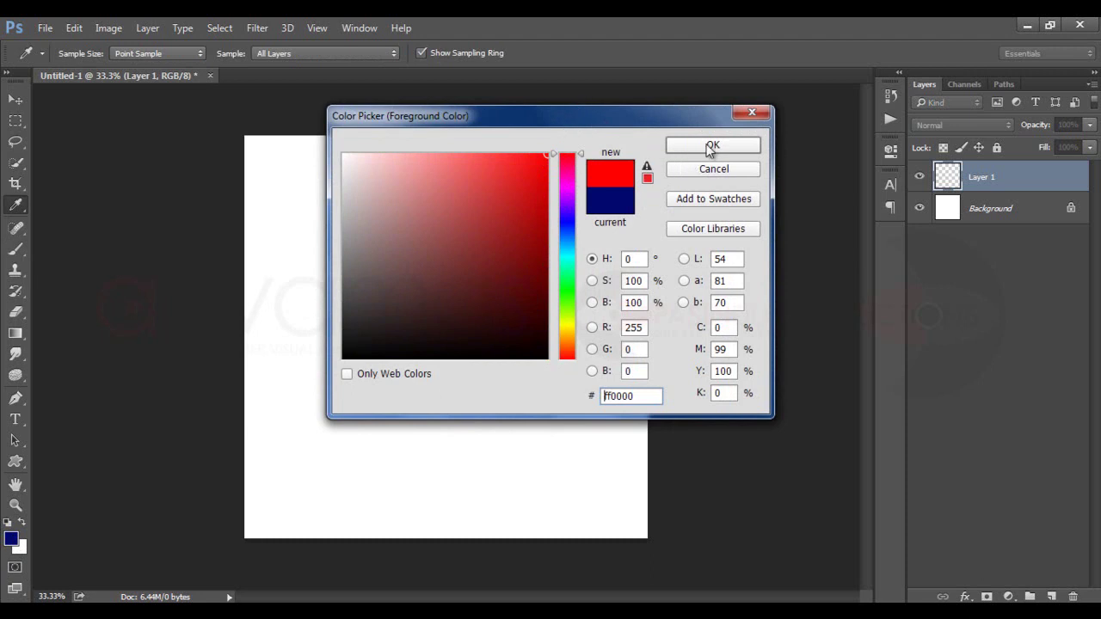
click(713, 146)
Shrink the brush and paint one large red stroke at the canvas centre on Layer 1.
key(bracketleft)
key(bracketleft)
key(bracketleft)
key(bracketleft)
key(bracketleft)
key(bracketleft)
key(bracketleft)
key(bracketleft)
key(bracketleft)
key(bracketleft)
key(bracketleft)
key(bracketleft)
key(bracketleft)
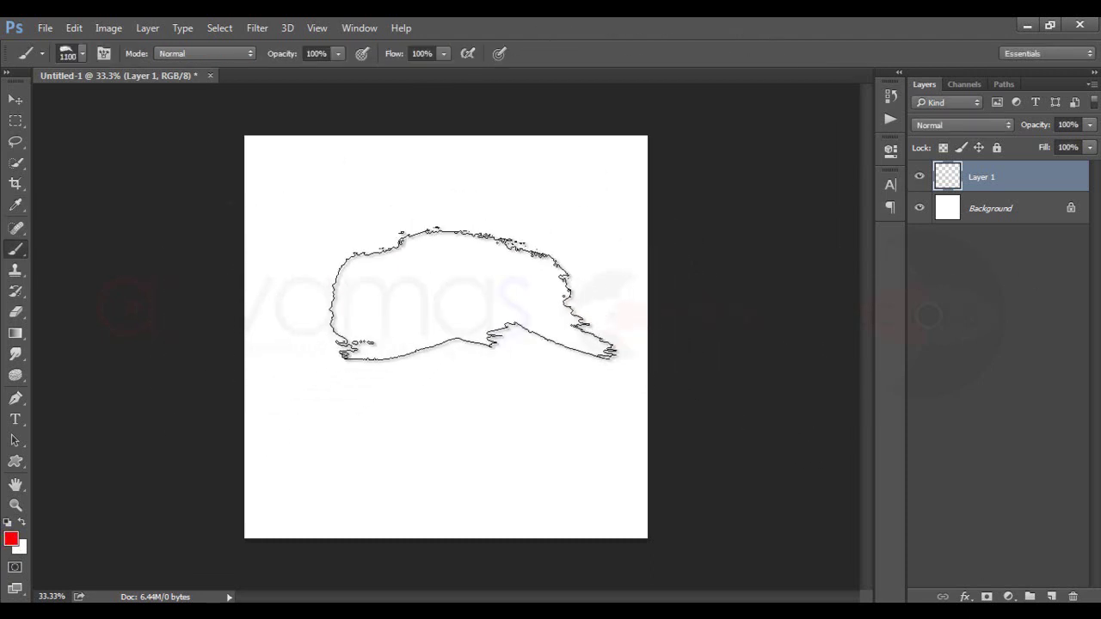
click(450, 342)
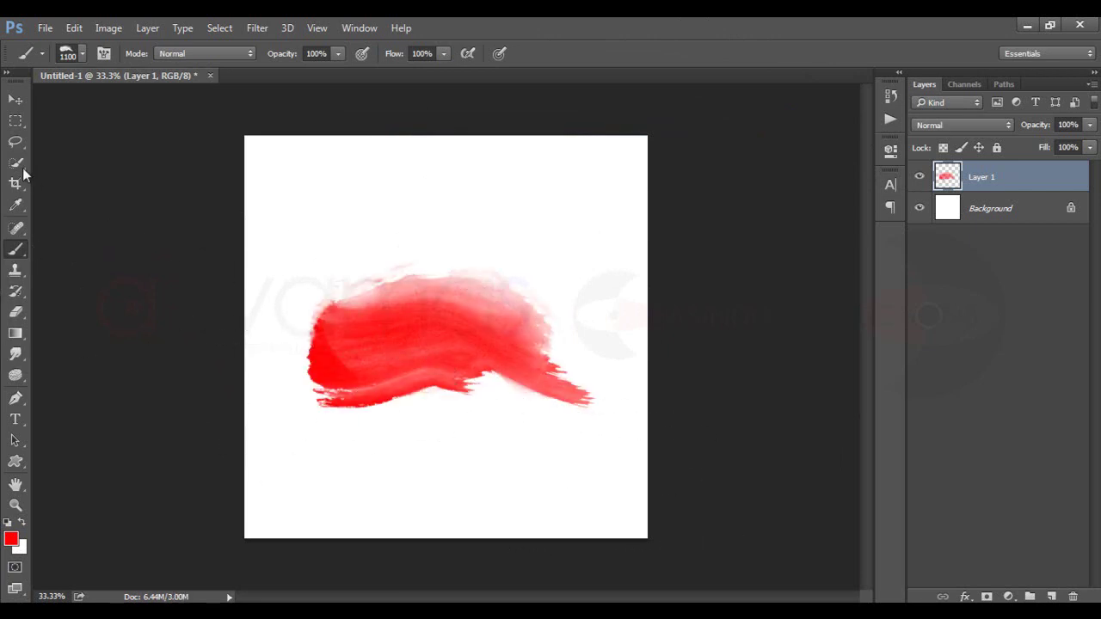
click(19, 416)
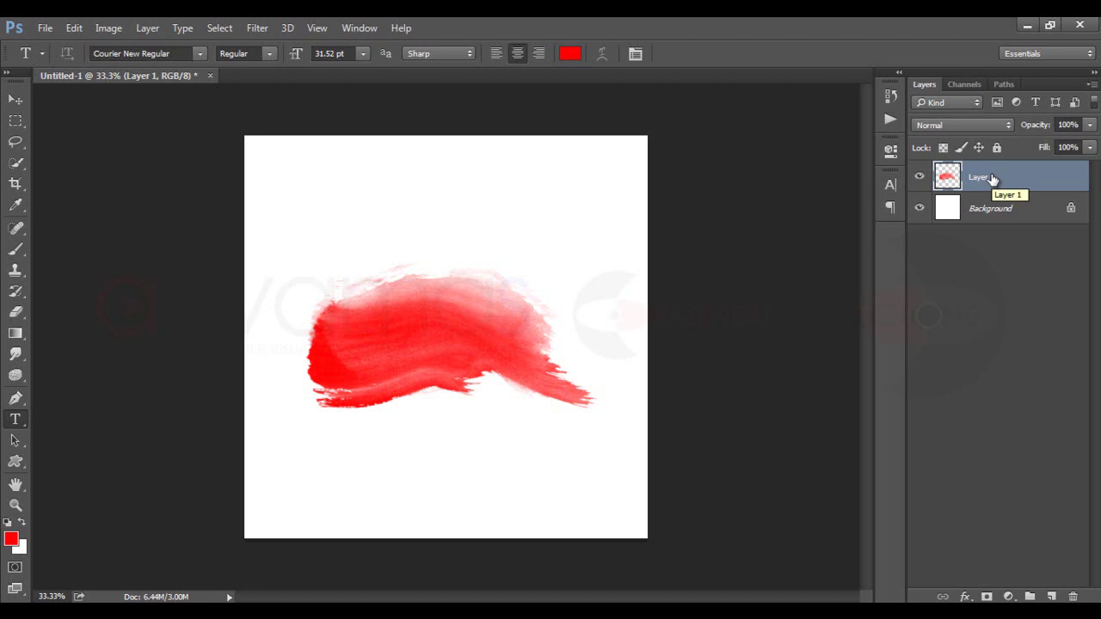
Type two lines of text, 'Pixel' and 'Photography', on the red stroke.
click(347, 342)
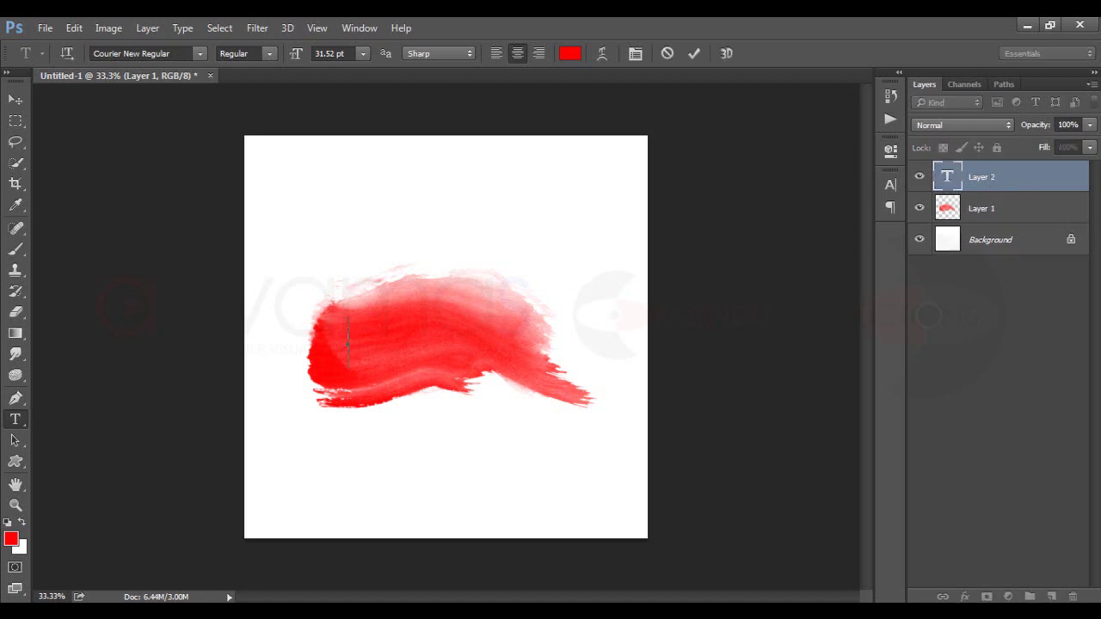
text(P1)
text(xe)
text(l)
key(Return)
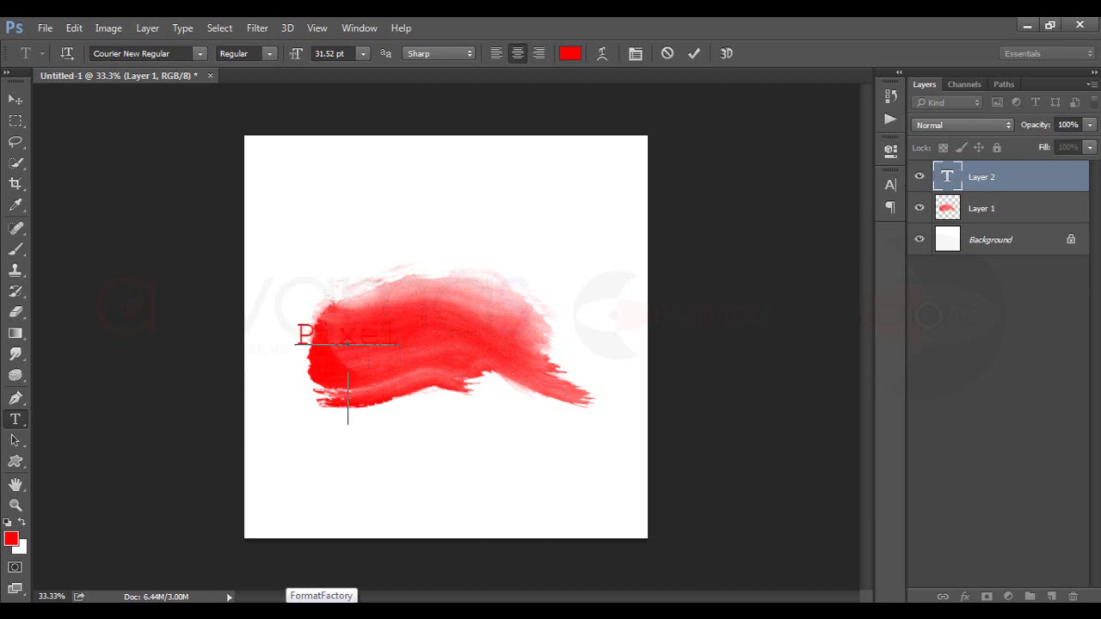
text(Photograph)
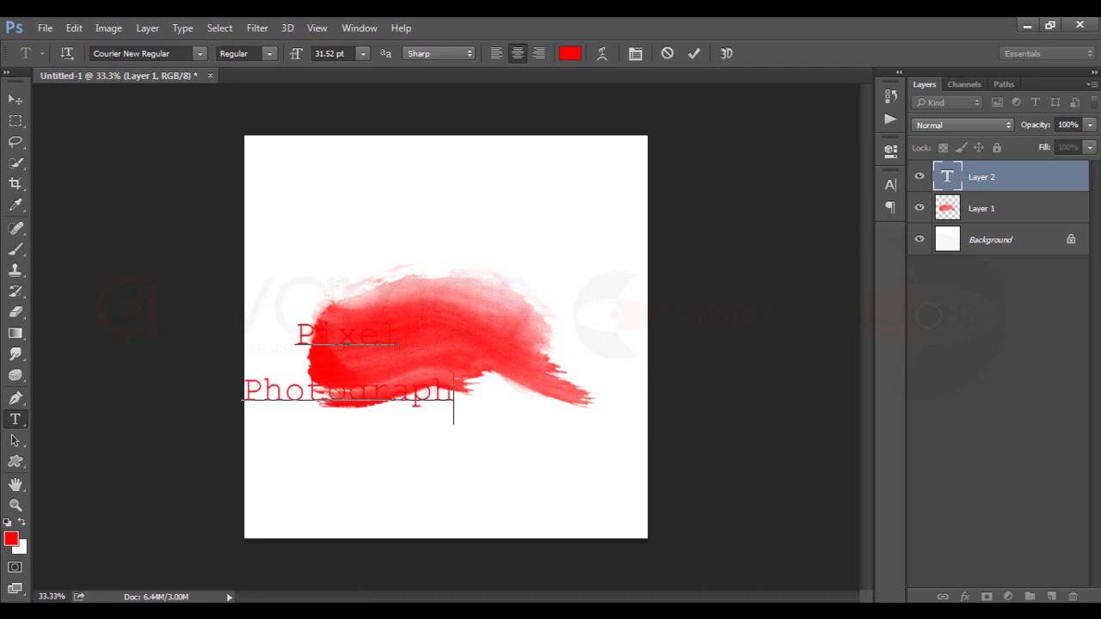
text(y)
Left-align all the text and change its font to Curlz MT.
key(ctrl+a)
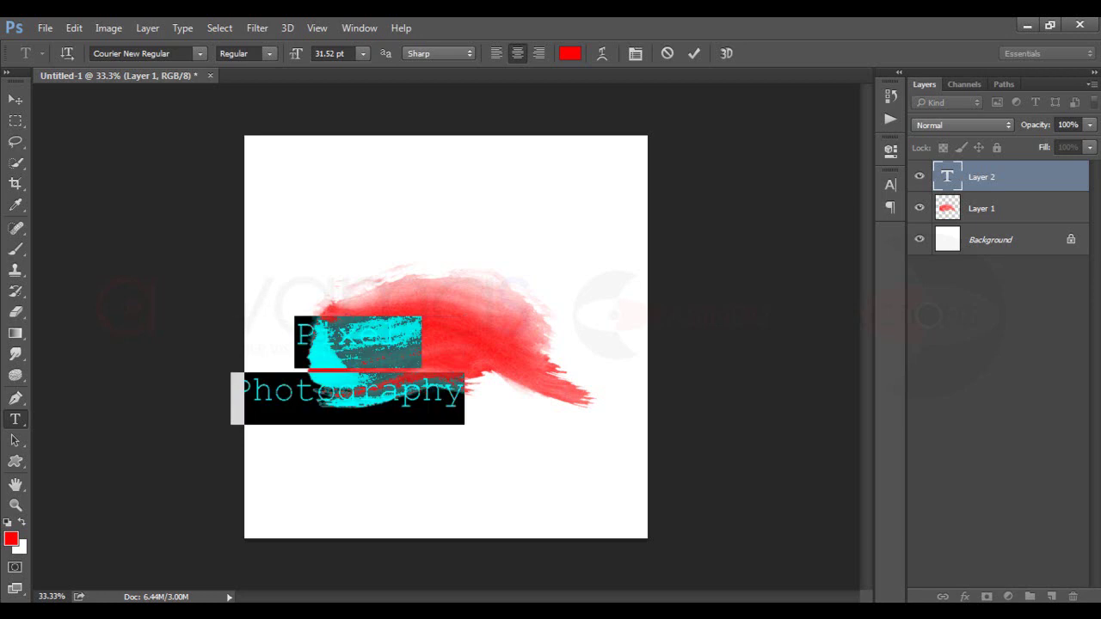
click(497, 54)
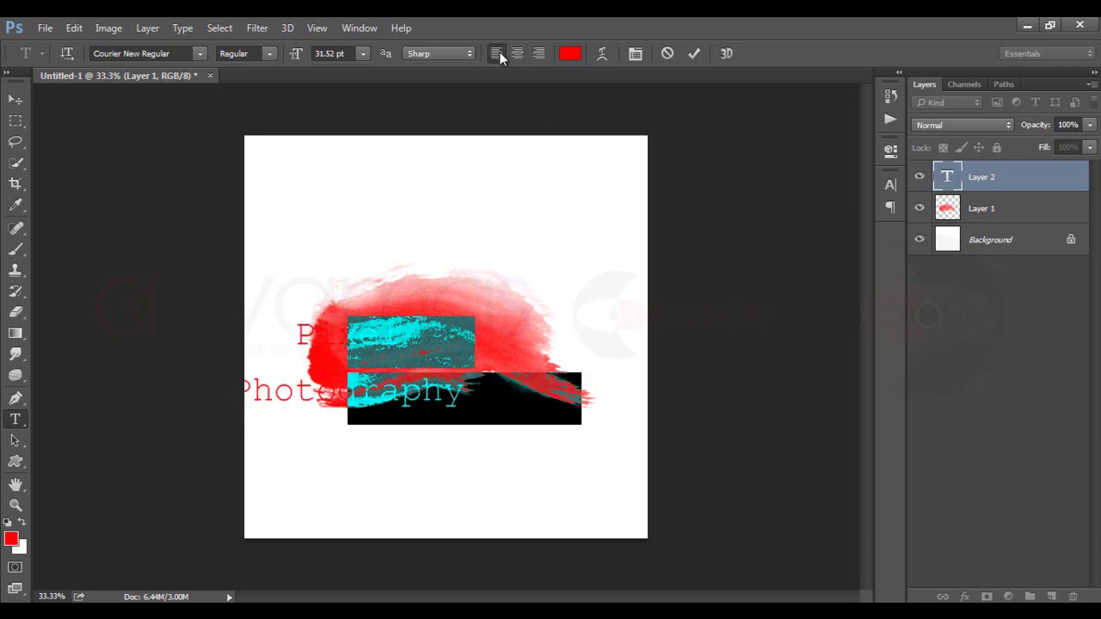
click(177, 54)
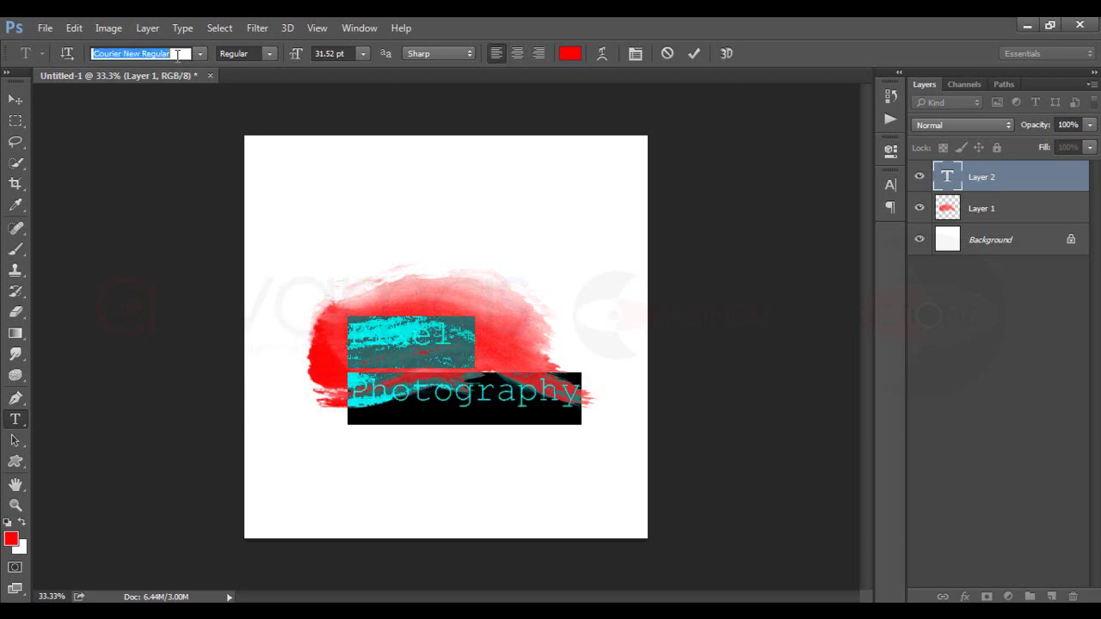
key(Down)
key(Down)
key(Down)
key(Down)
key(Down)
key(Down)
key(Down)
key(Down)
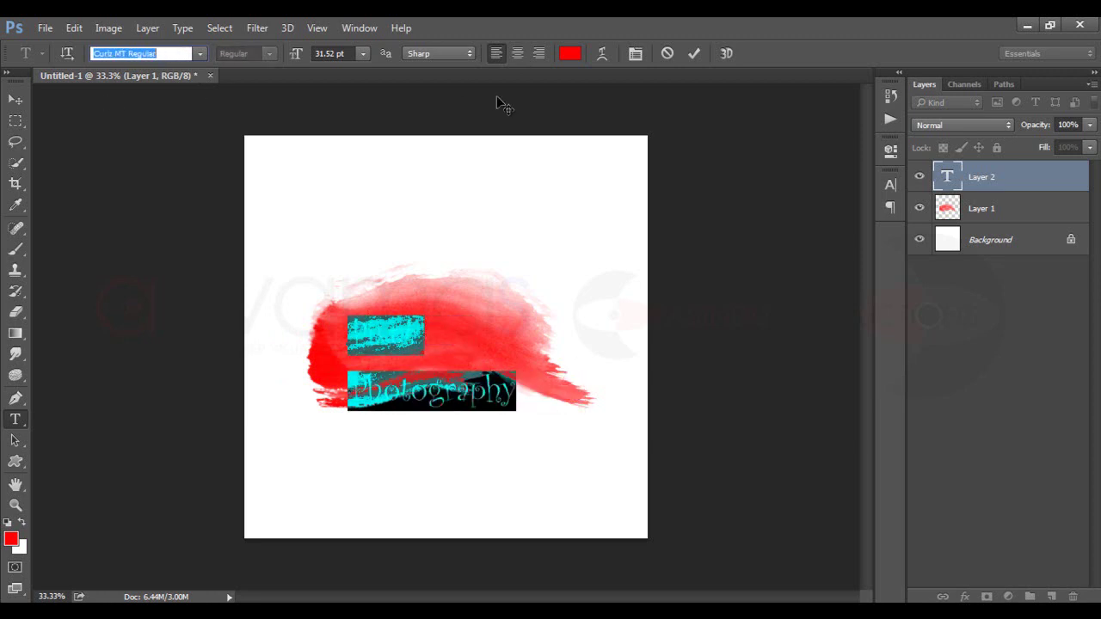
Colour the text blue 002aff and move it up over the red stroke.
click(569, 55)
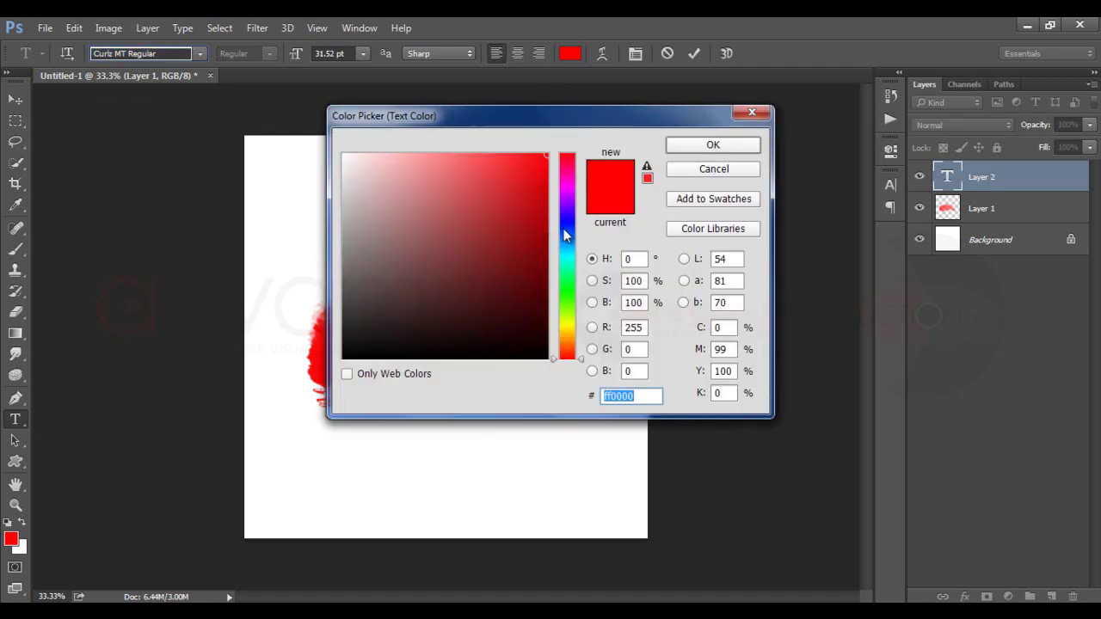
click(566, 227)
drag(543, 182, 573, 128)
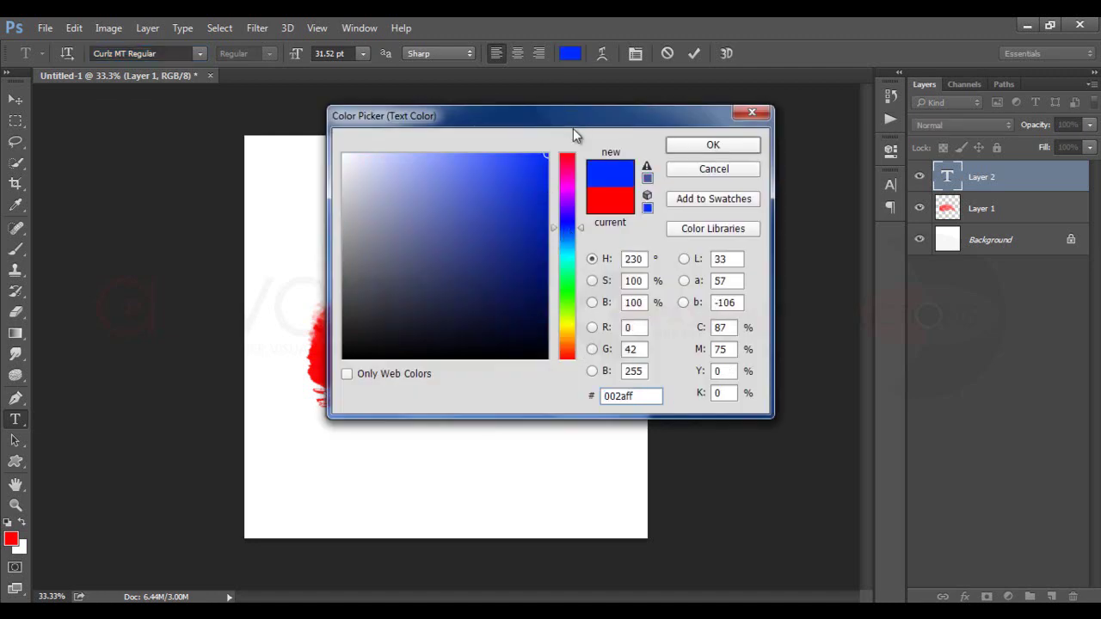
click(703, 147)
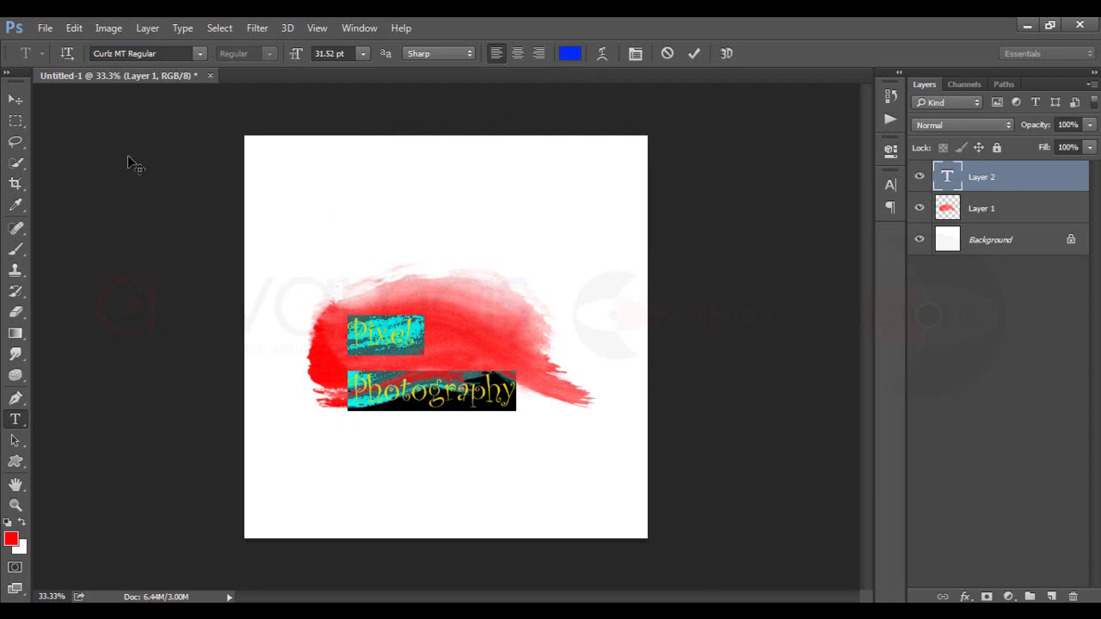
click(21, 100)
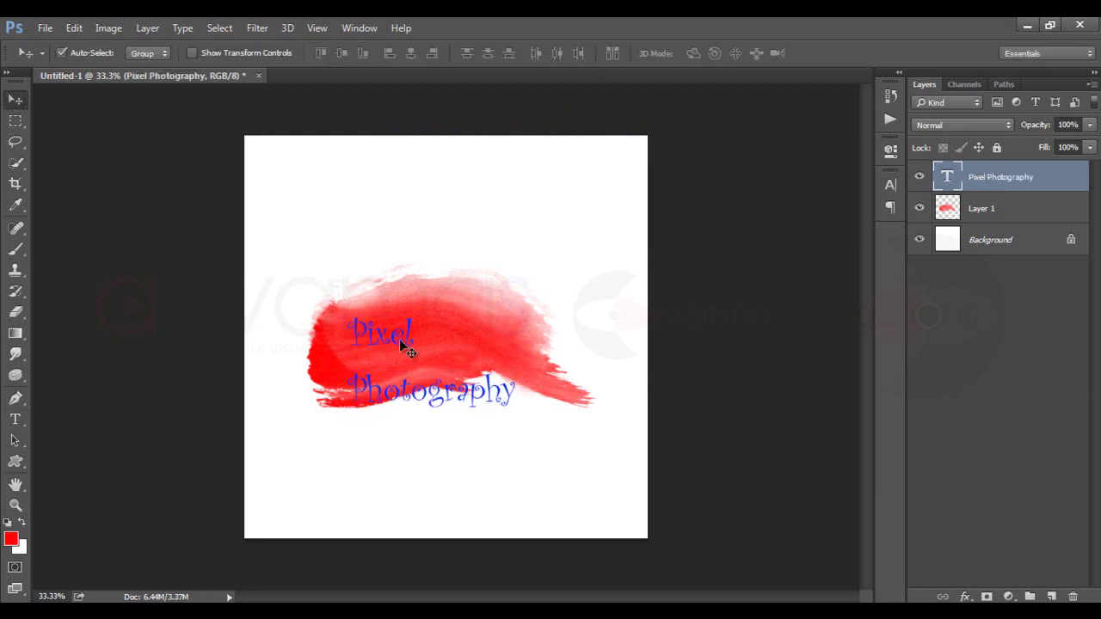
drag(397, 346, 394, 325)
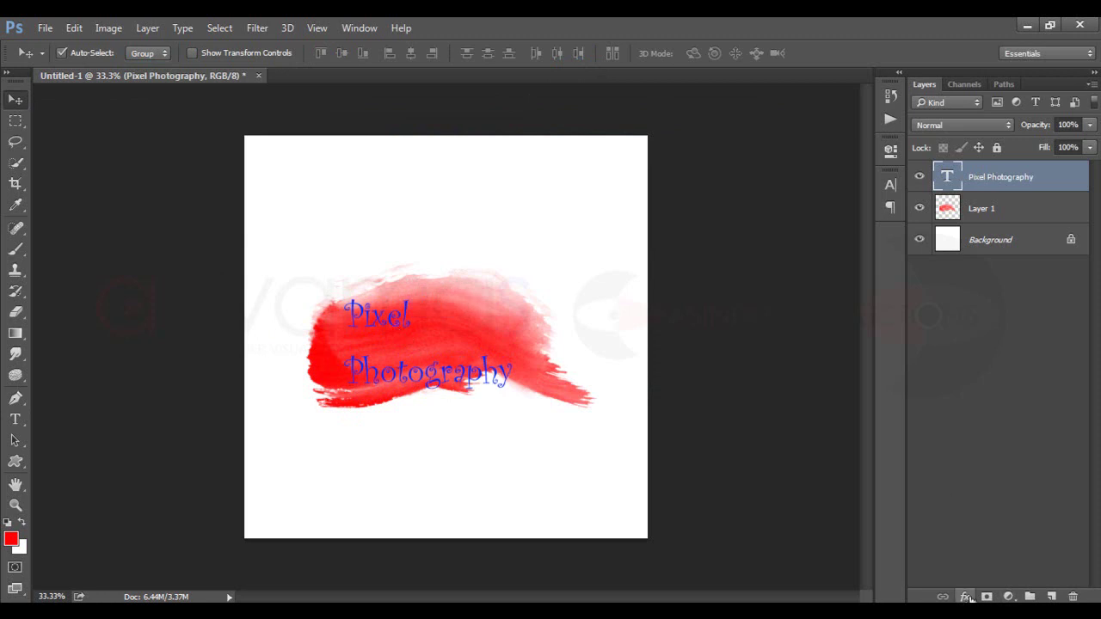
Add a thicker white ffffff Stroke layer effect to the text layer.
click(966, 596)
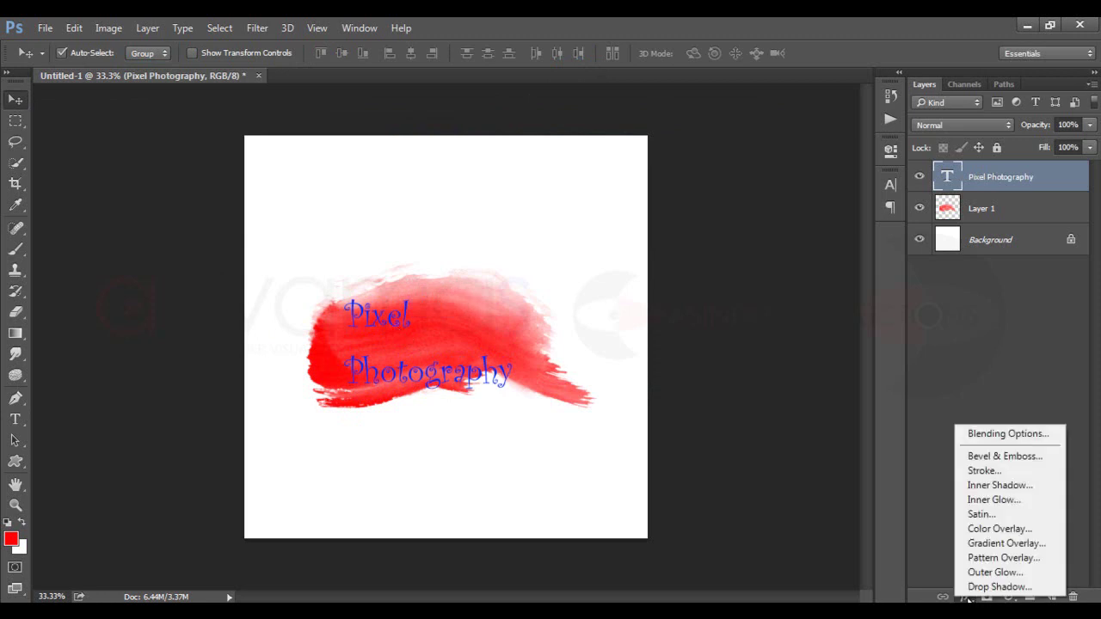
click(1000, 471)
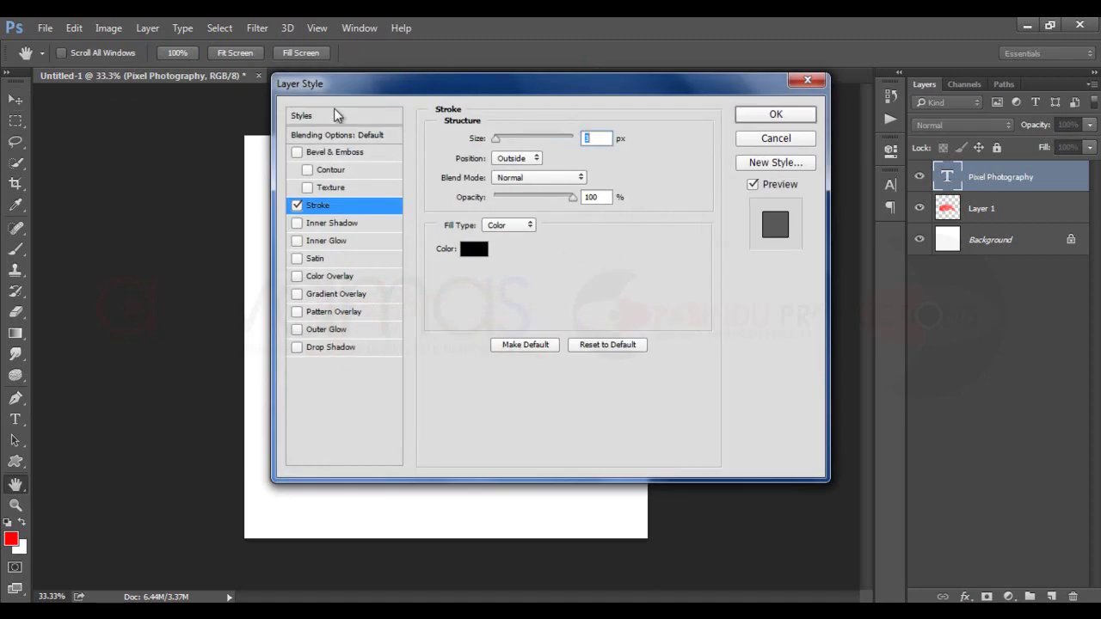
drag(349, 93, 647, 134)
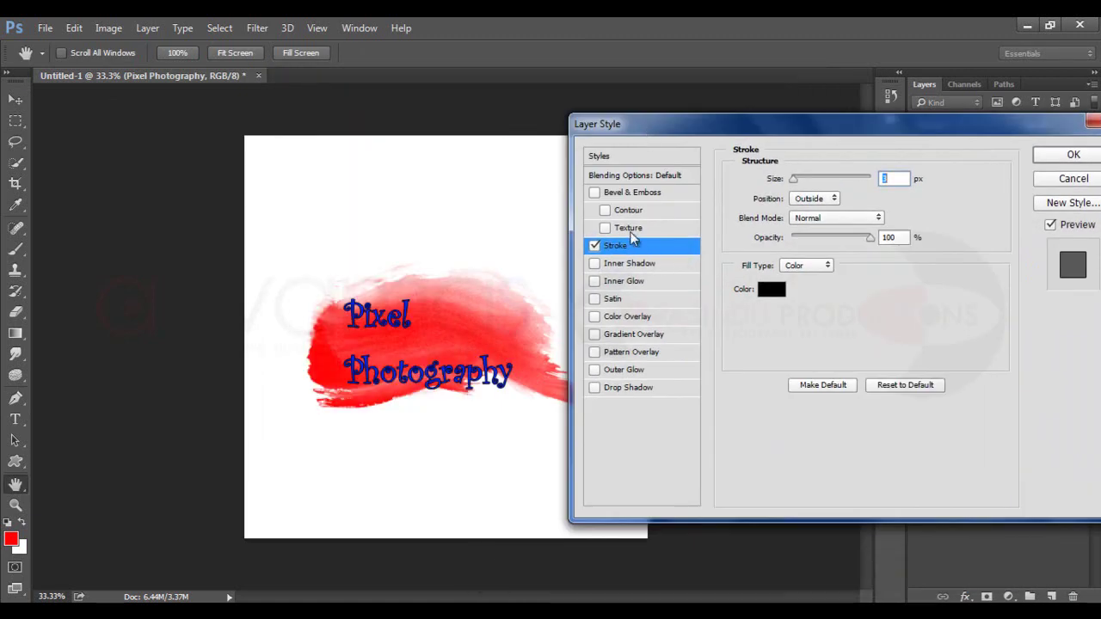
click(771, 289)
text(ffffff)
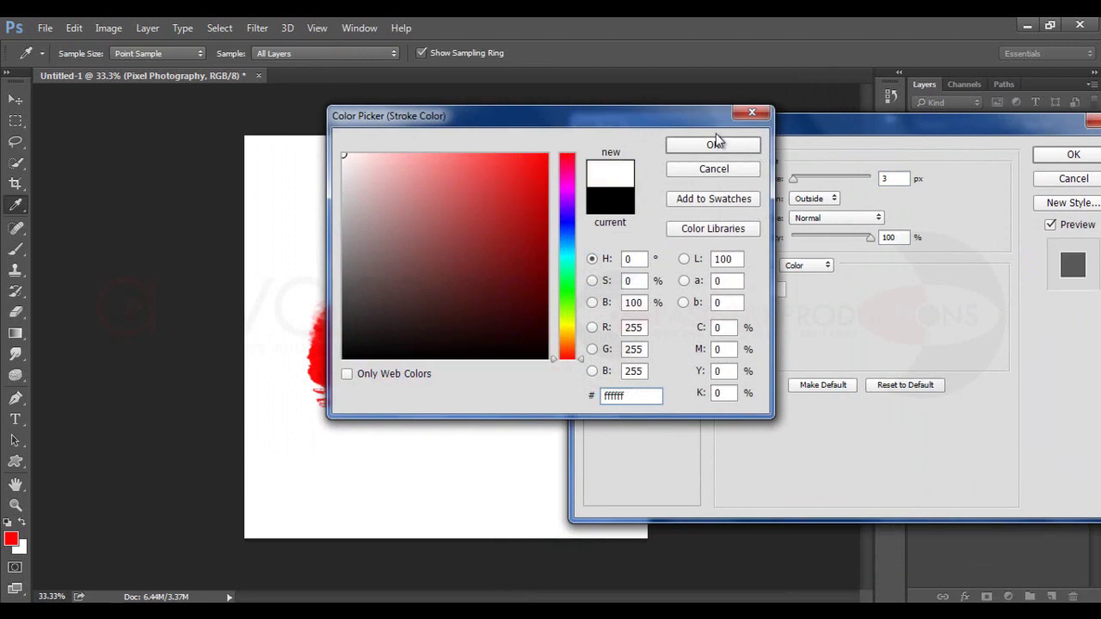
click(715, 143)
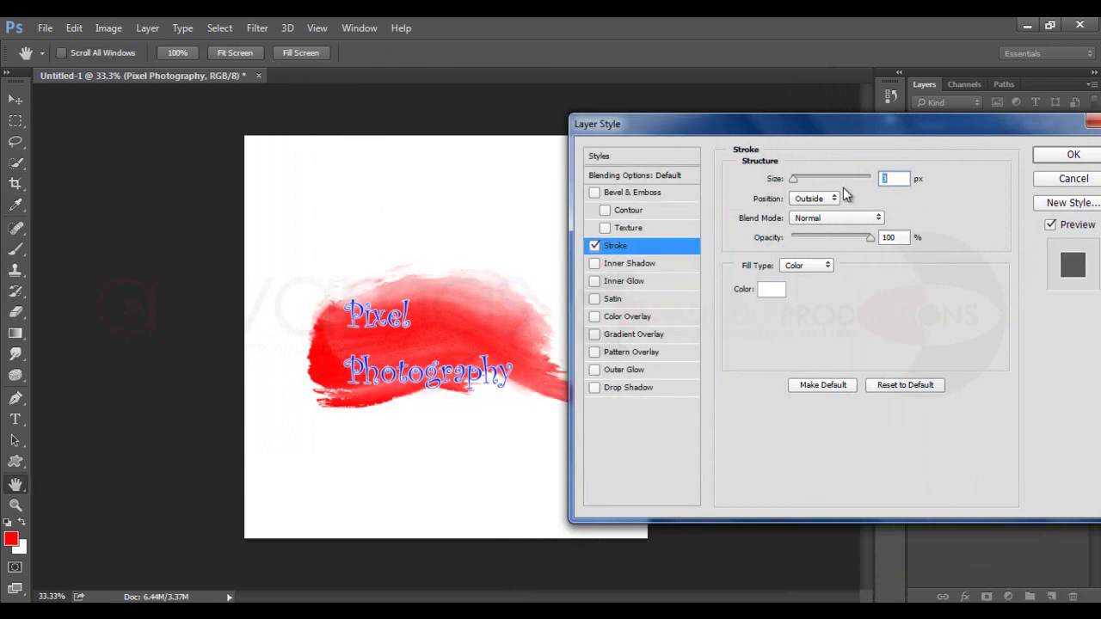
drag(794, 180, 796, 181)
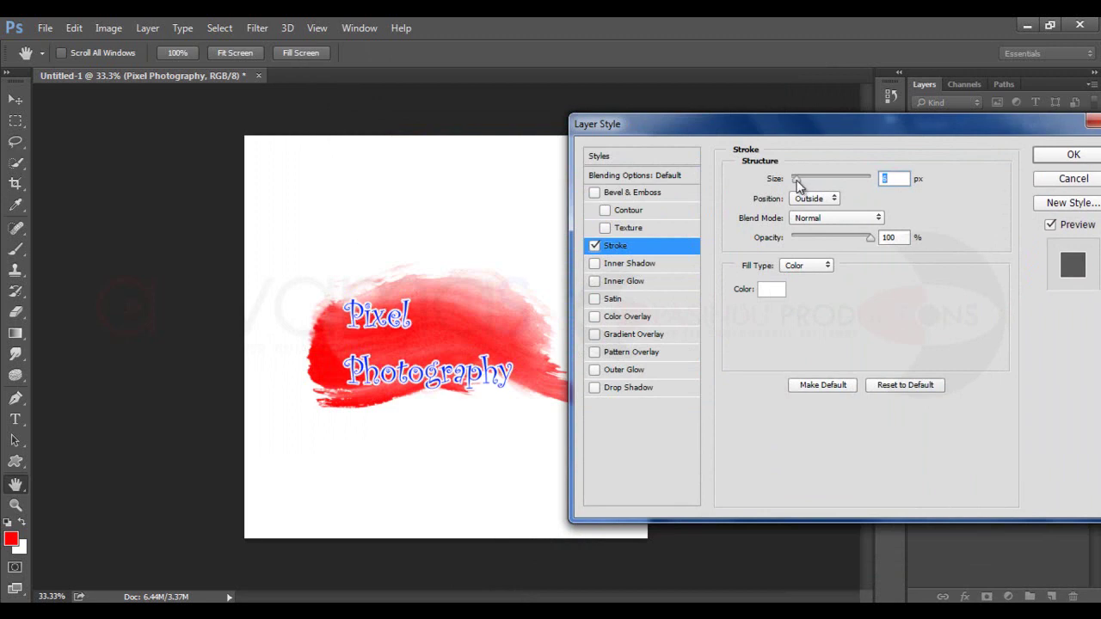
click(1058, 160)
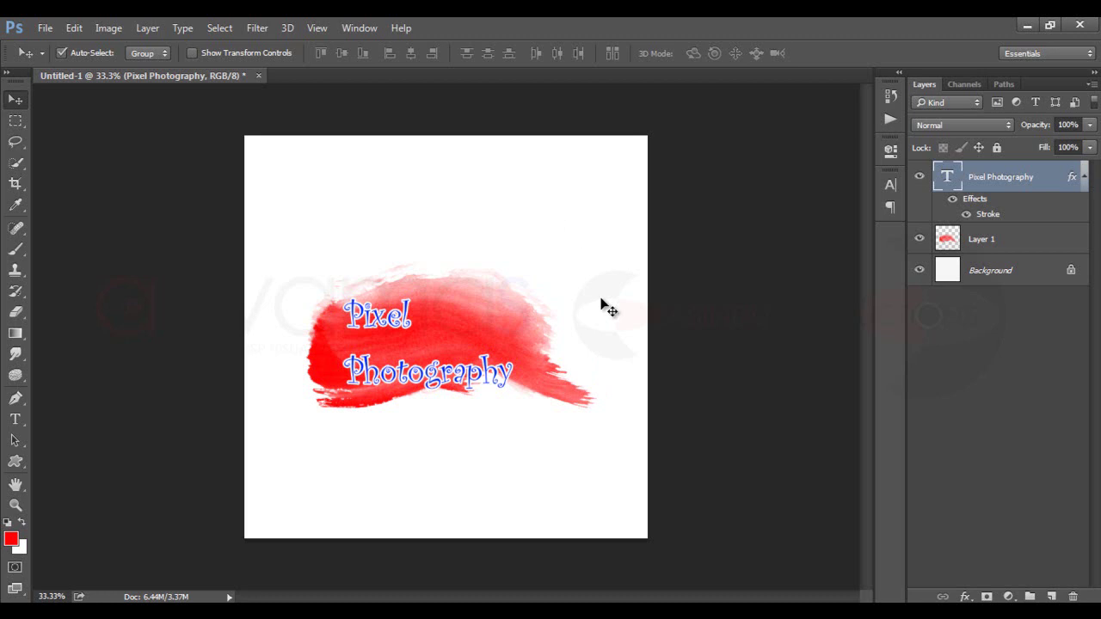
Hide the Background layer, toggling it to compare the logo on transparency.
click(919, 272)
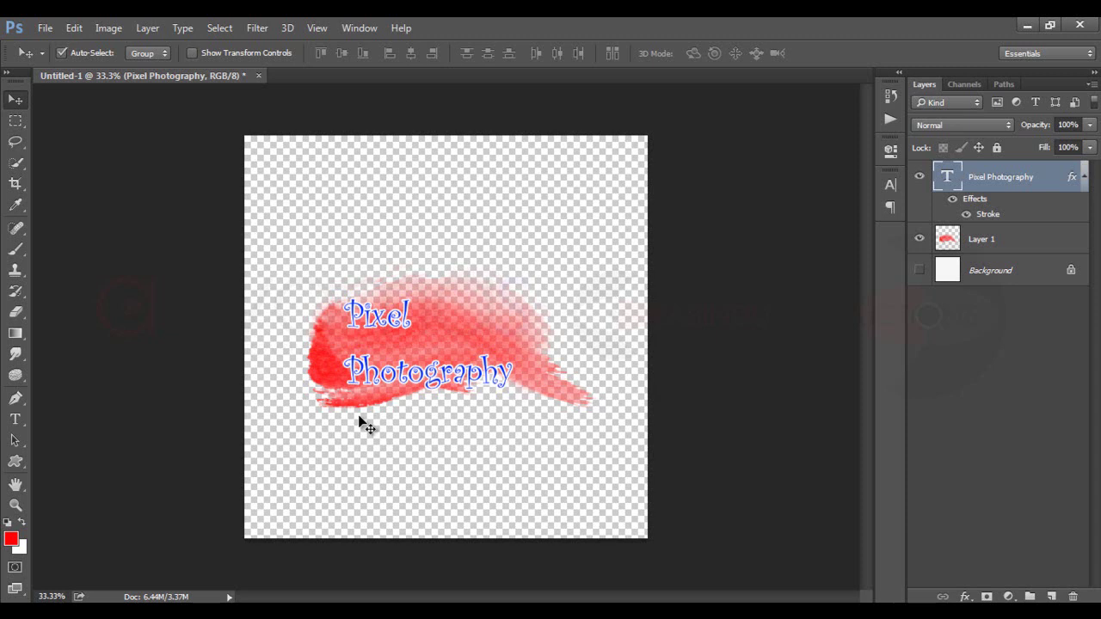
click(920, 271)
Save the logo as PNG named 'watermark', accepting the default PNG options.
click(48, 28)
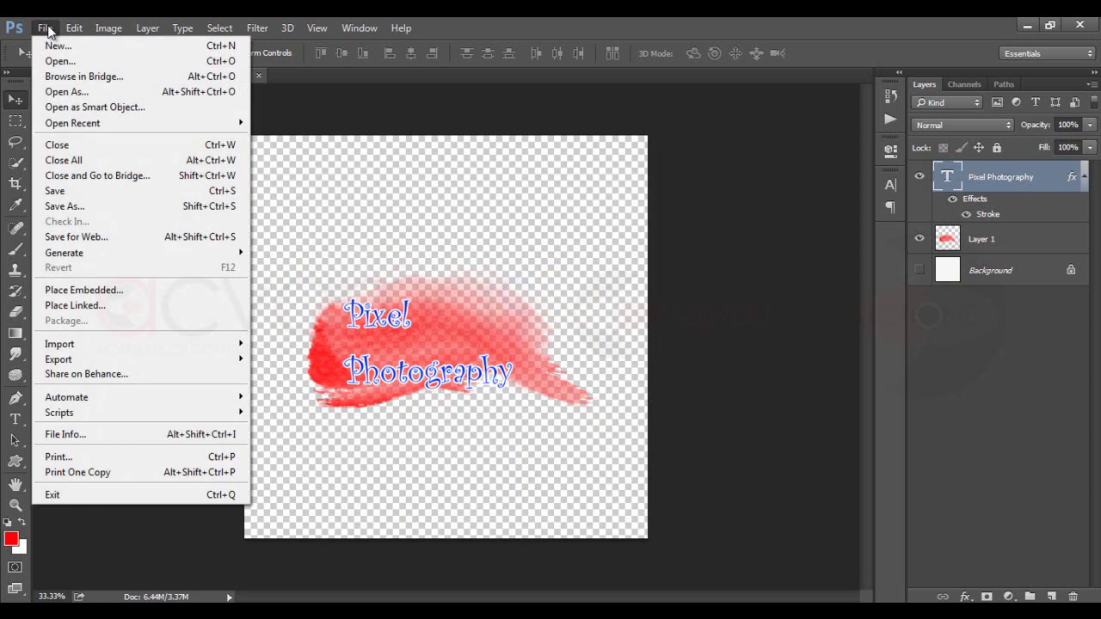
click(156, 206)
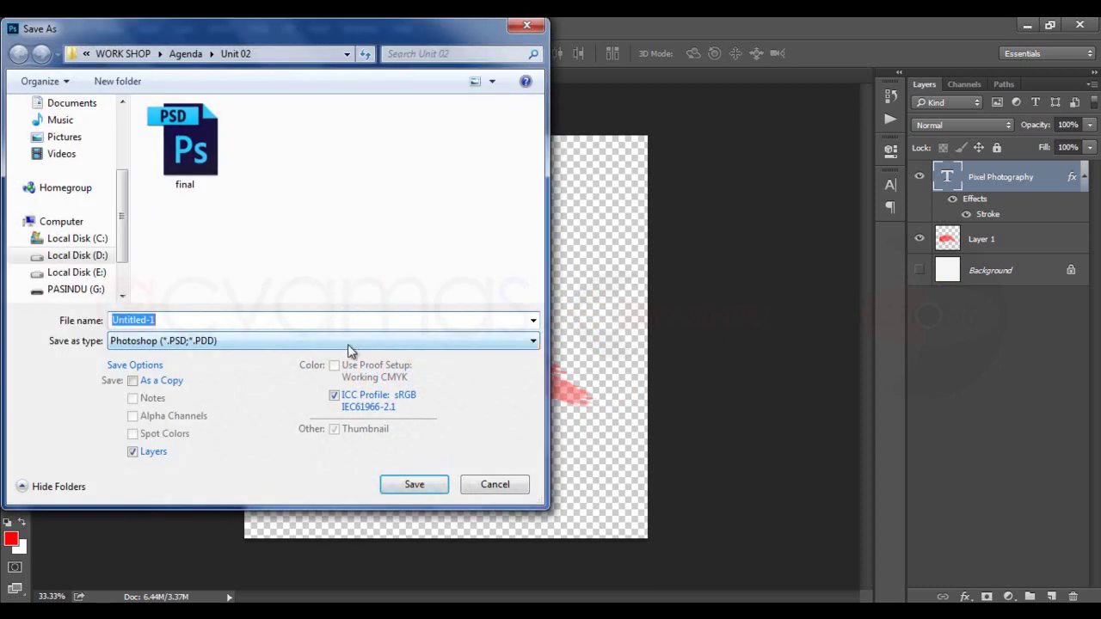
click(350, 342)
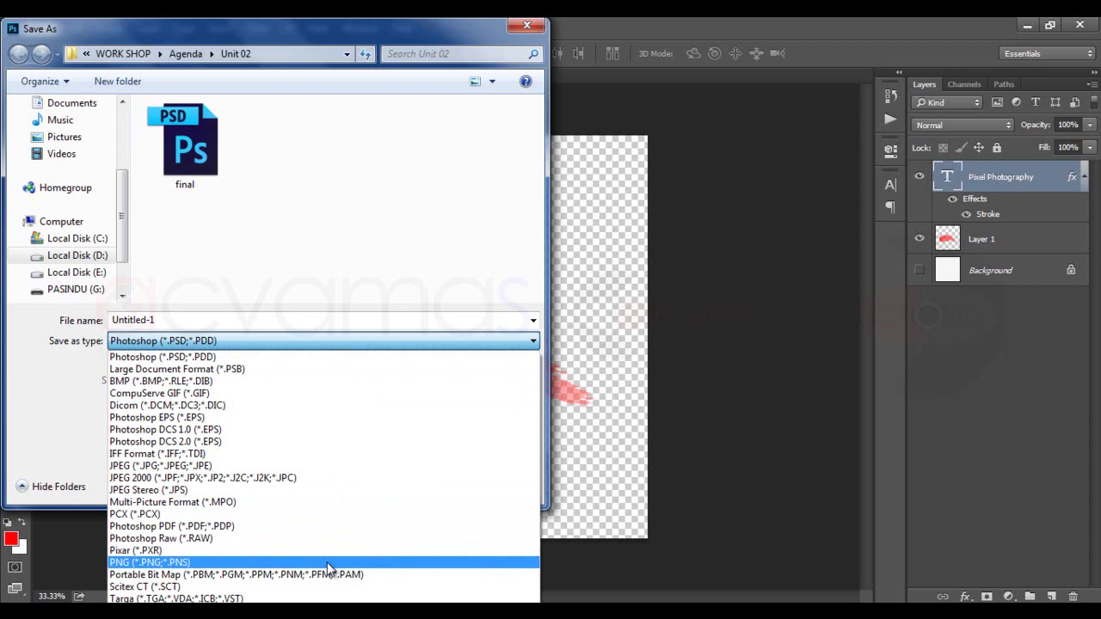
click(326, 563)
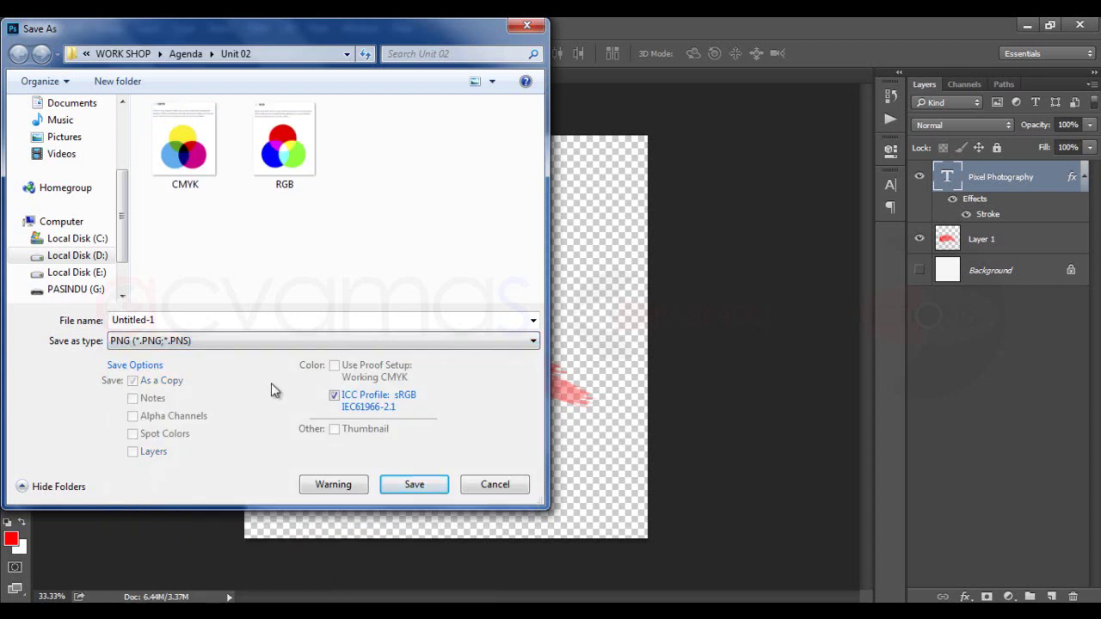
click(282, 322)
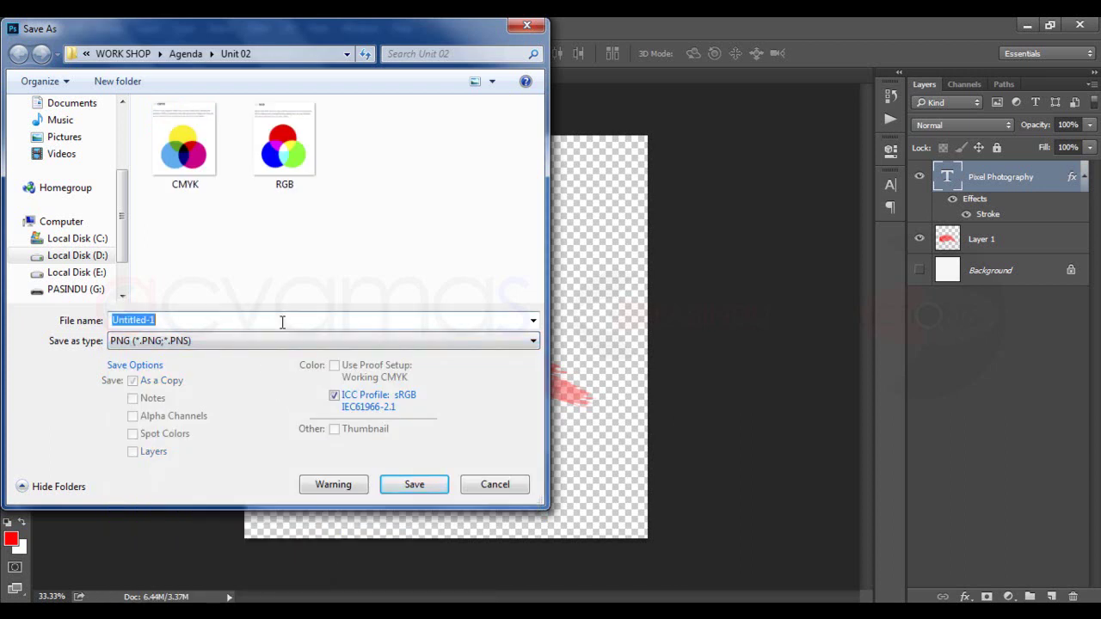
text(w)
text(er)
text(mark)
click(425, 486)
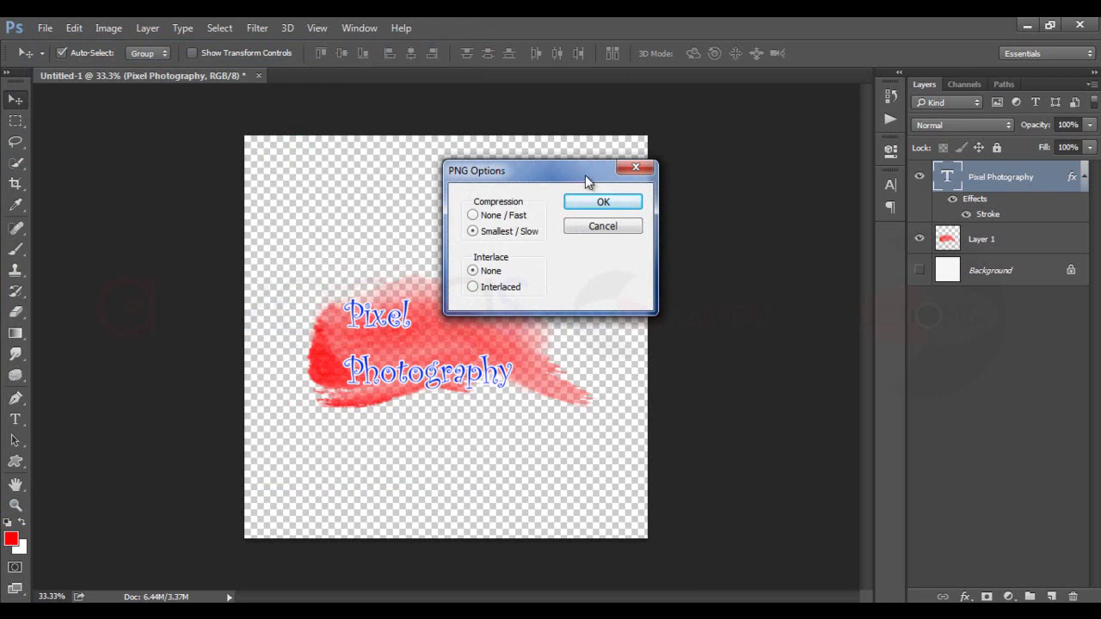
click(592, 203)
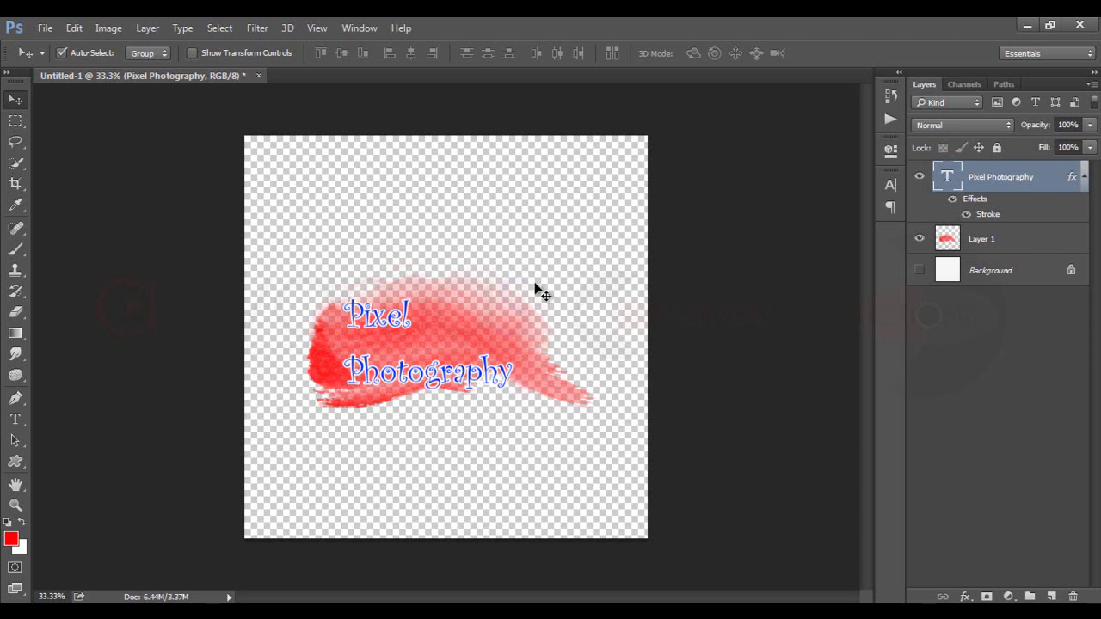
click(1027, 25)
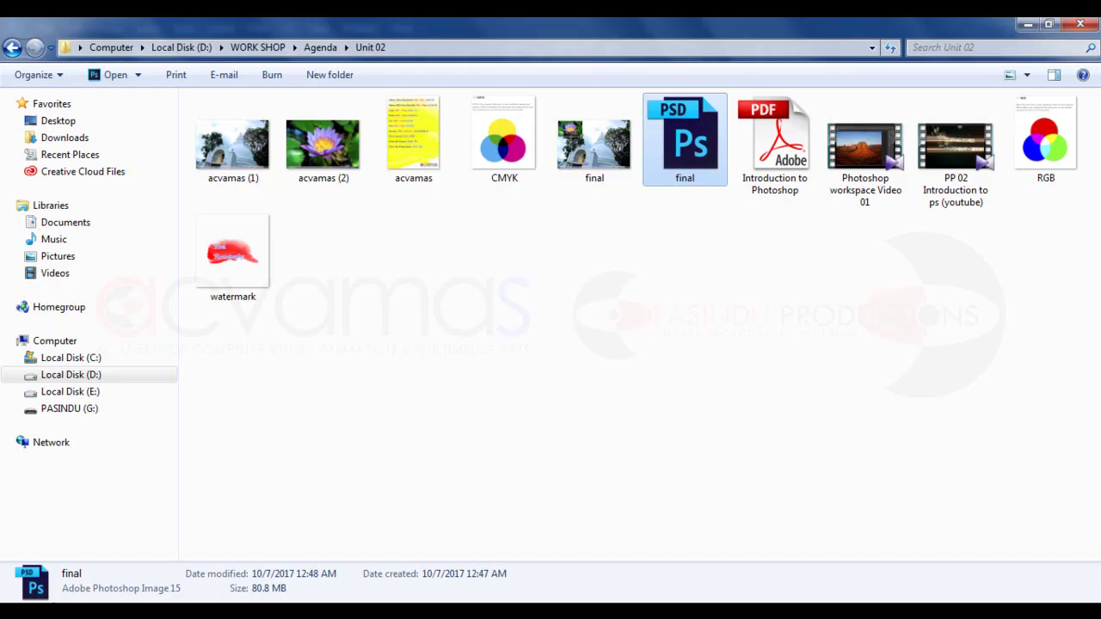
double_click(236, 262)
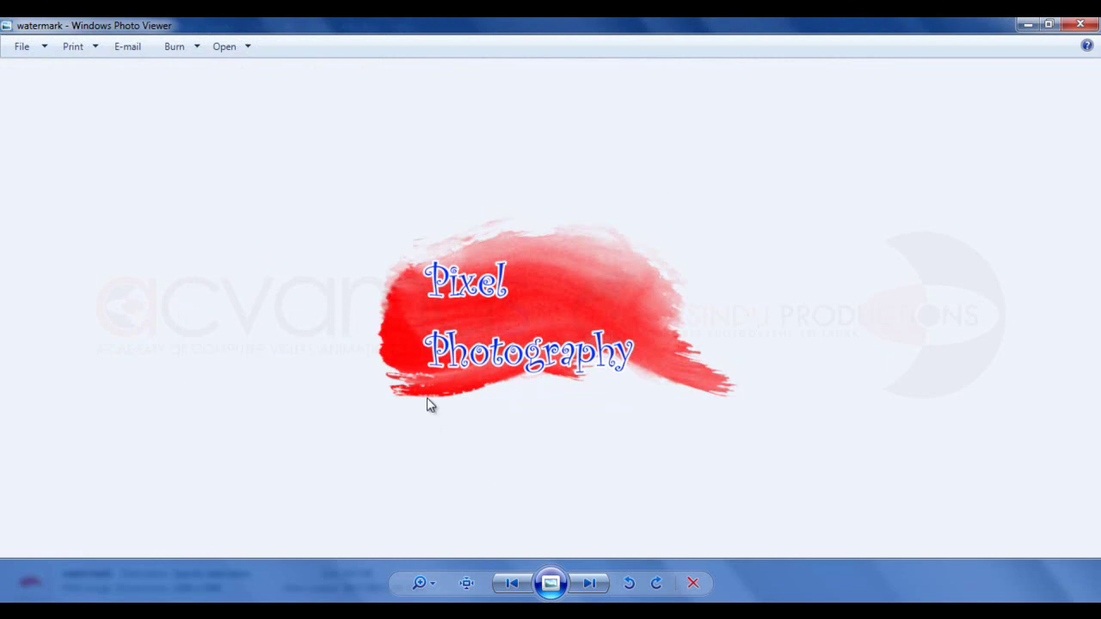
click(1027, 24)
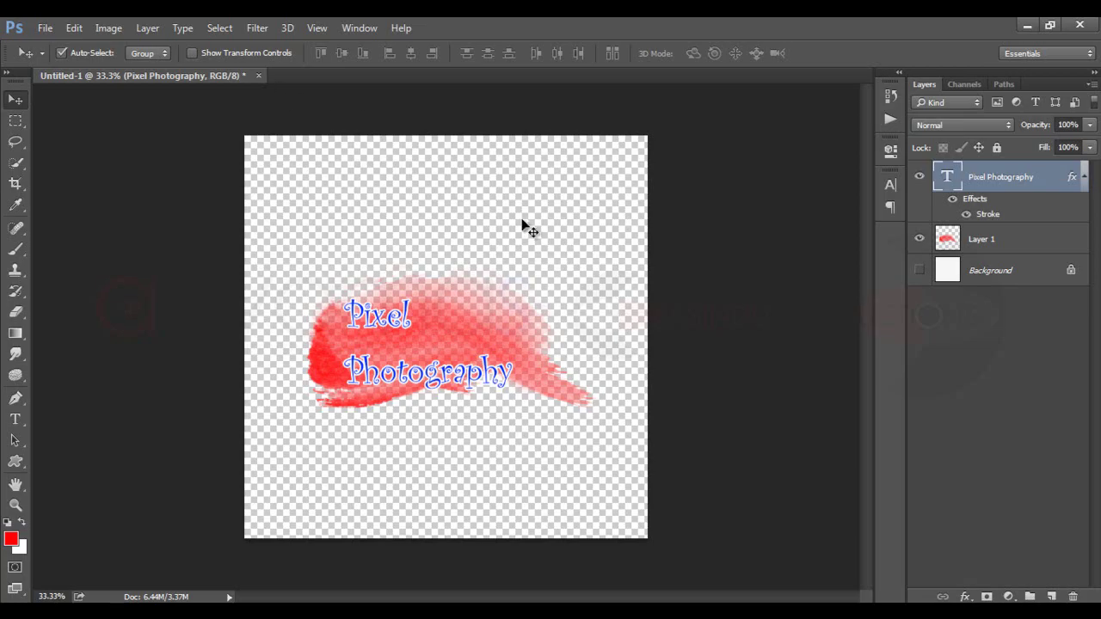
Close the logo document, discarding unsaved changes.
key(ctrl+w)
click(553, 256)
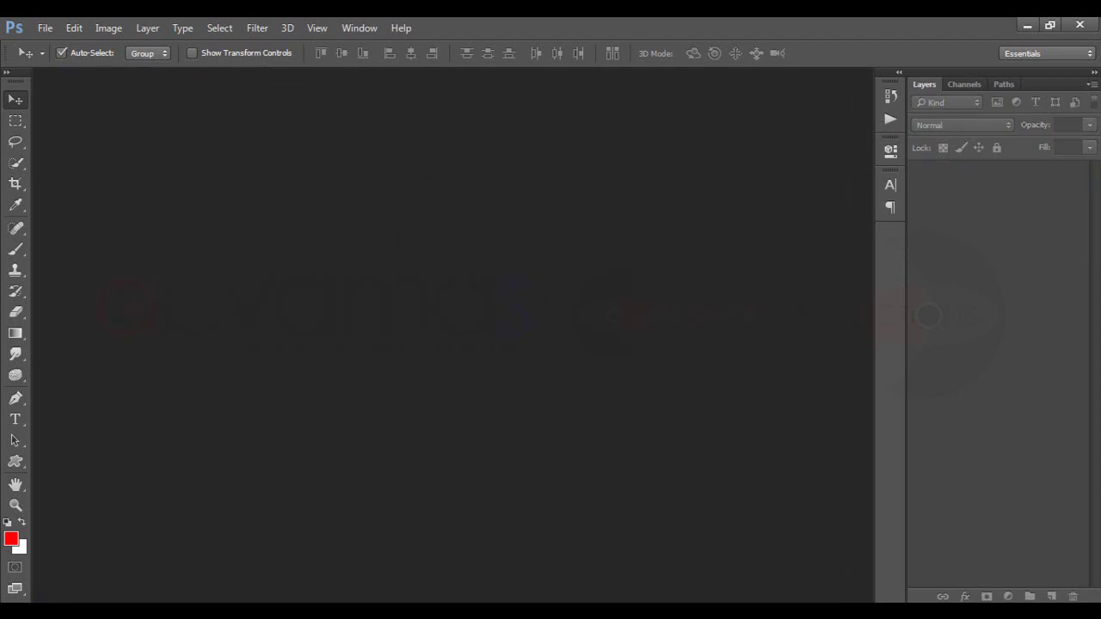
key(alt+Tab)
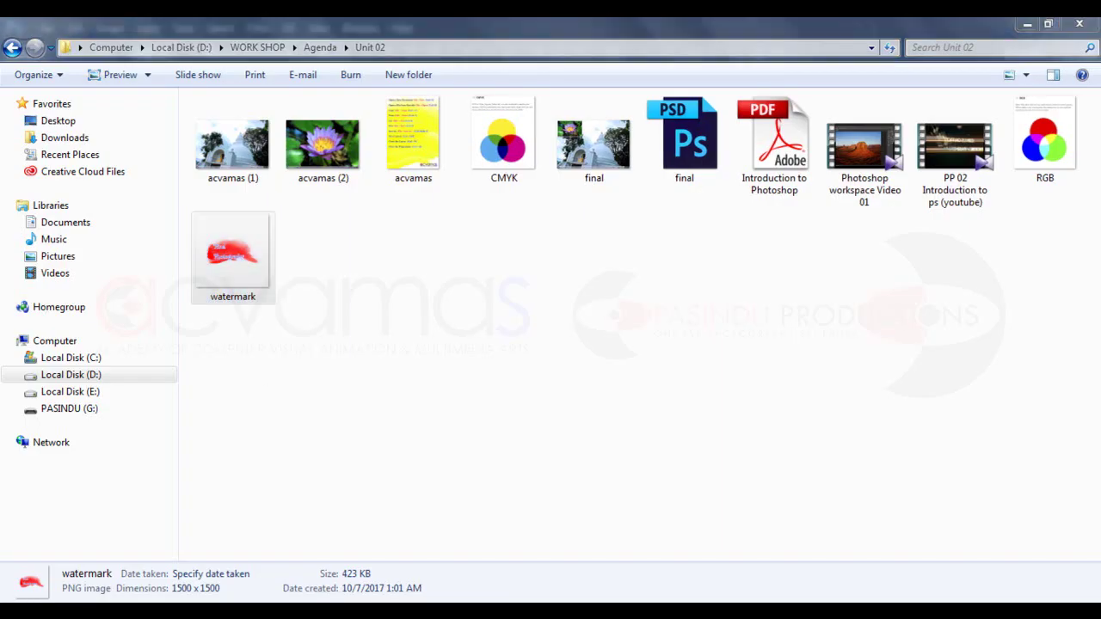
key(alt+Tab)
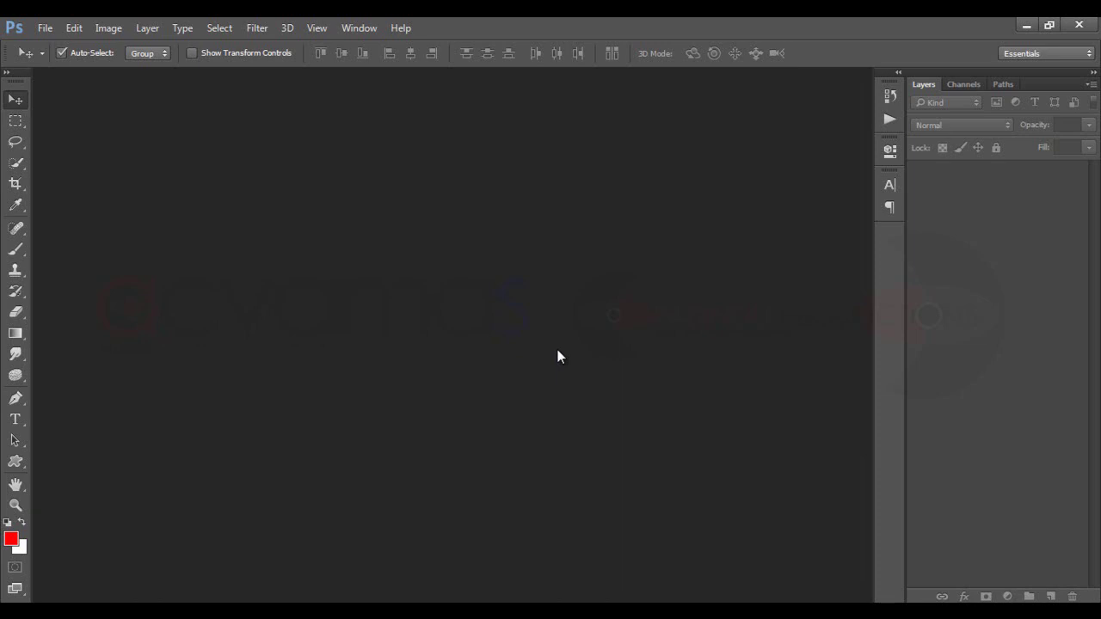
Open the lotus photo acvamas (2).jpg.
key(ctrl+o)
click(291, 142)
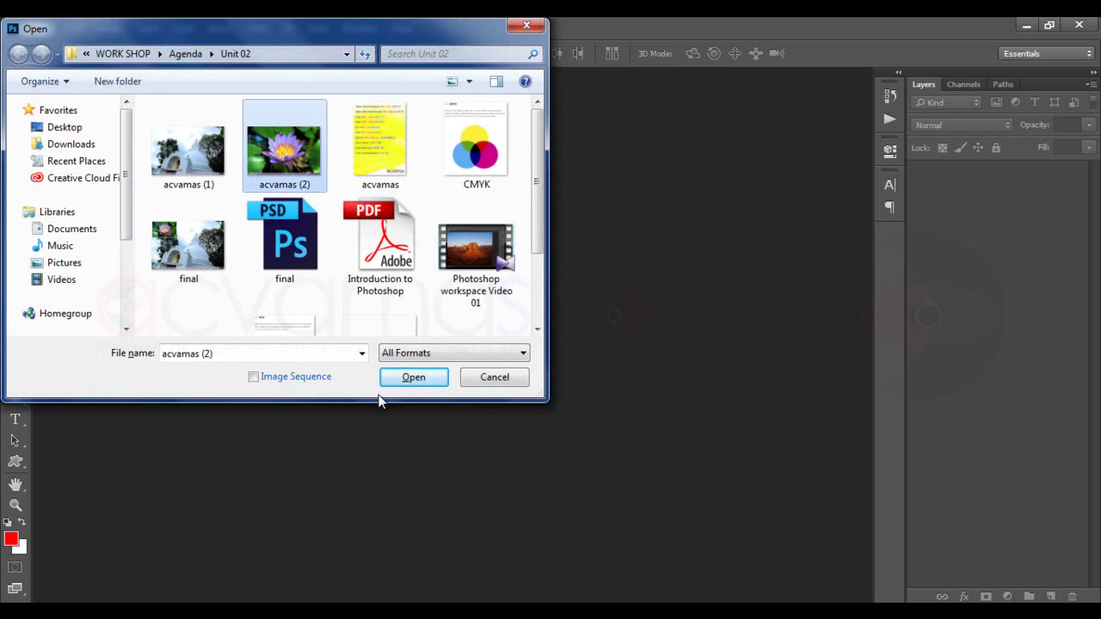
click(413, 380)
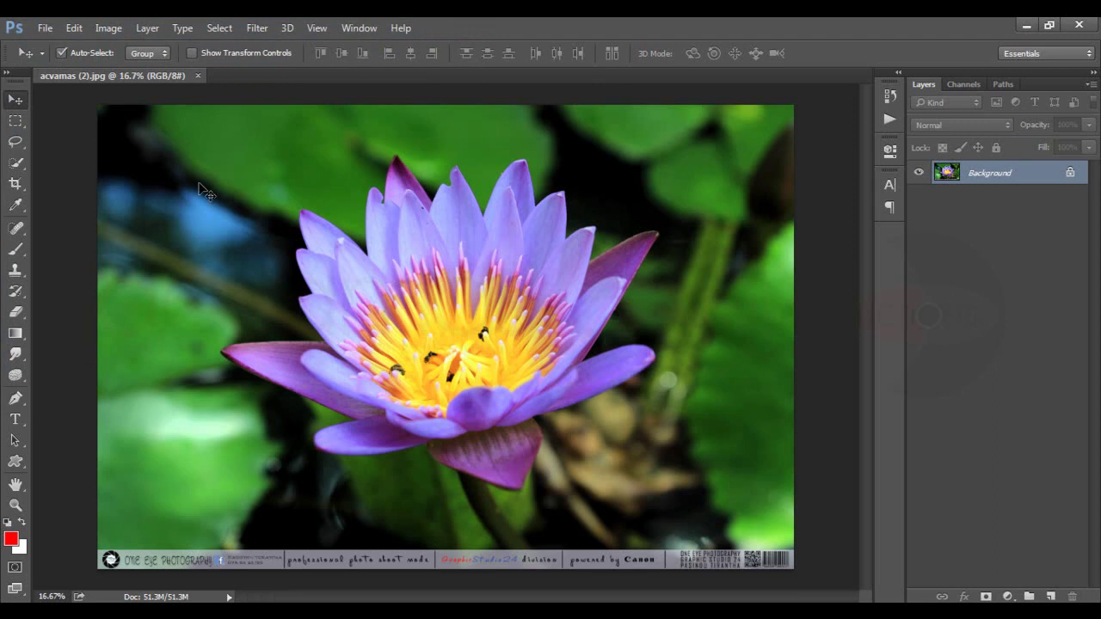
Open watermark.png from the file browser as a second document beside the lotus photo.
click(45, 28)
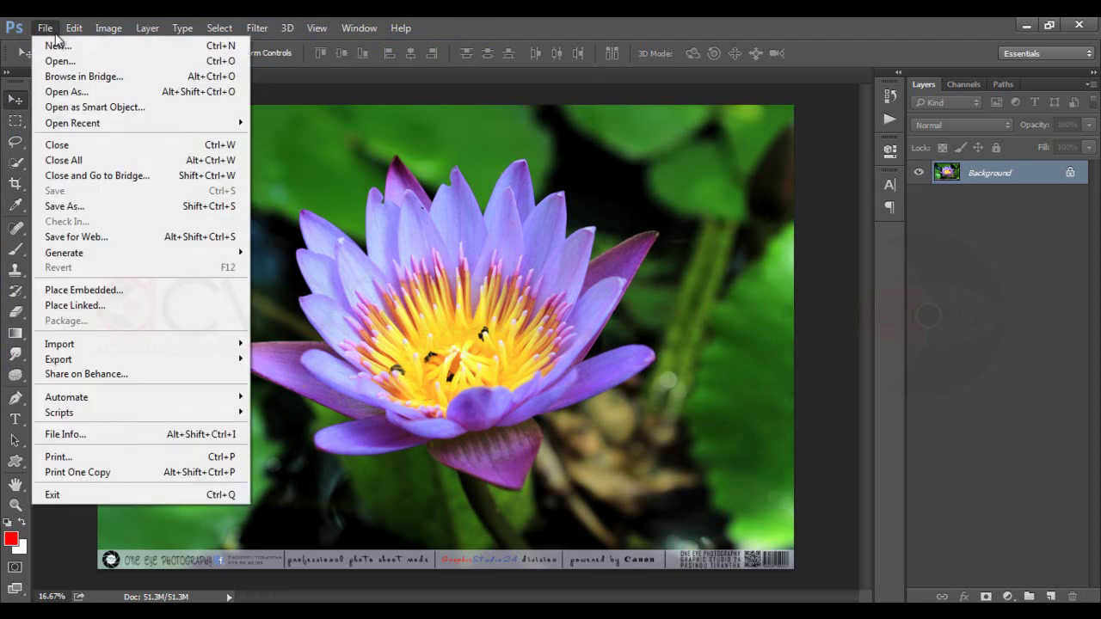
click(59, 61)
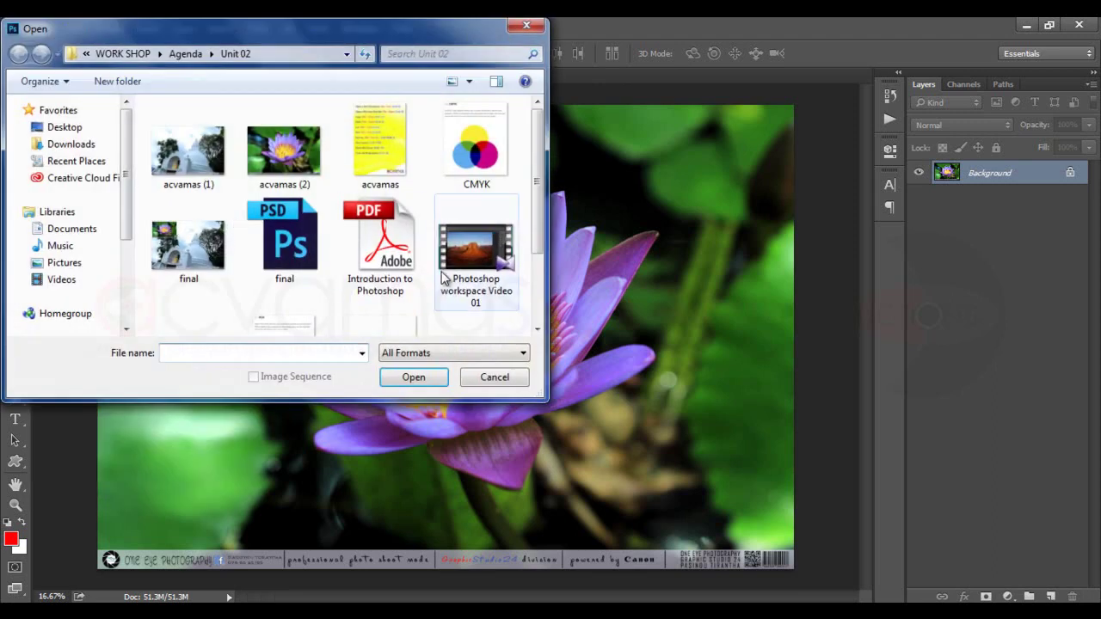
drag(539, 160, 542, 228)
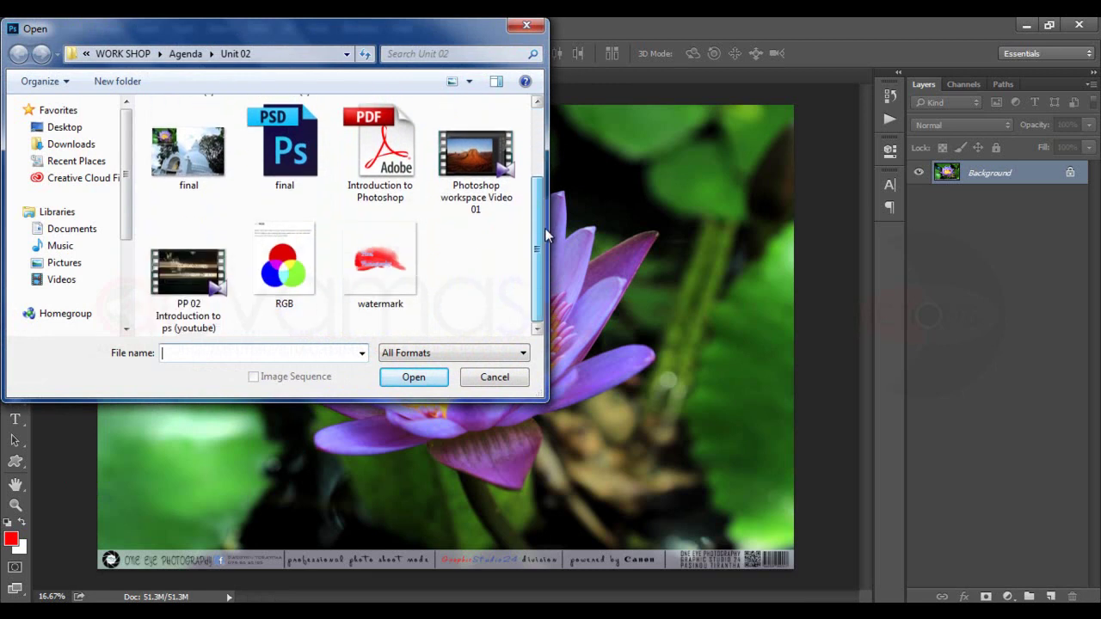
click(402, 276)
click(424, 380)
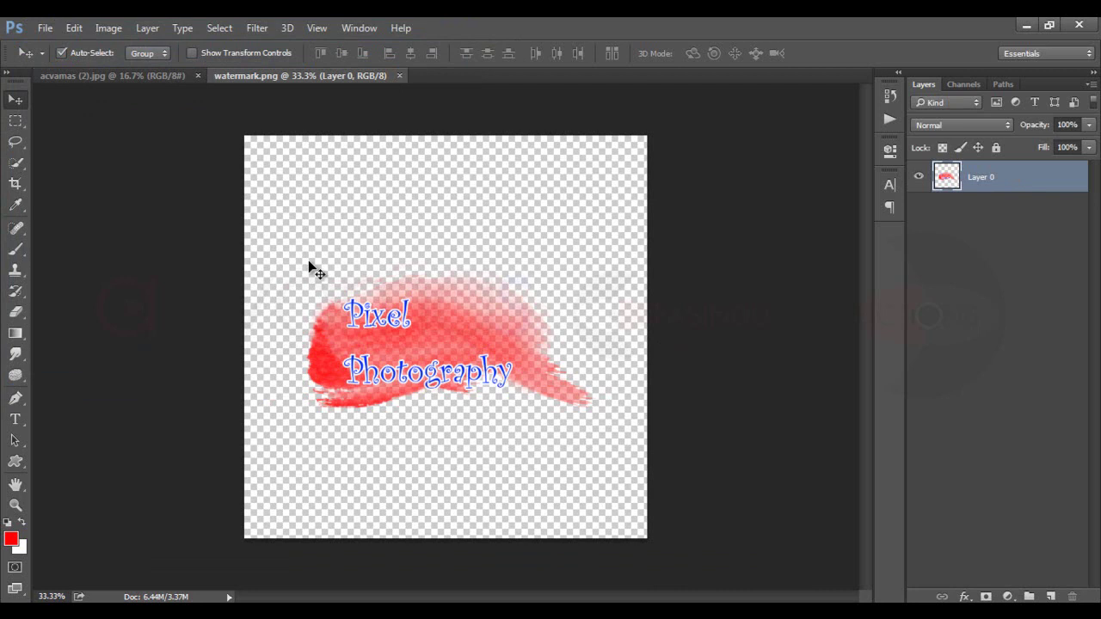
Select all of watermark.png and paste it into the acvamas (2).jpg lotus photo as Layer 1.
key(ctrl+a)
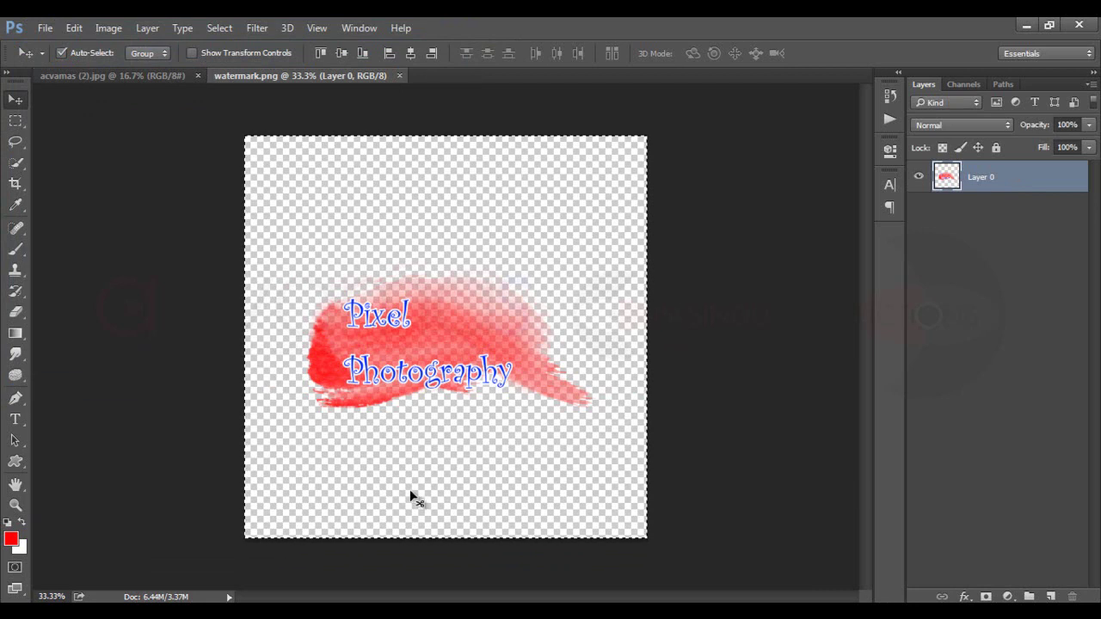
key(ctrl+Tab)
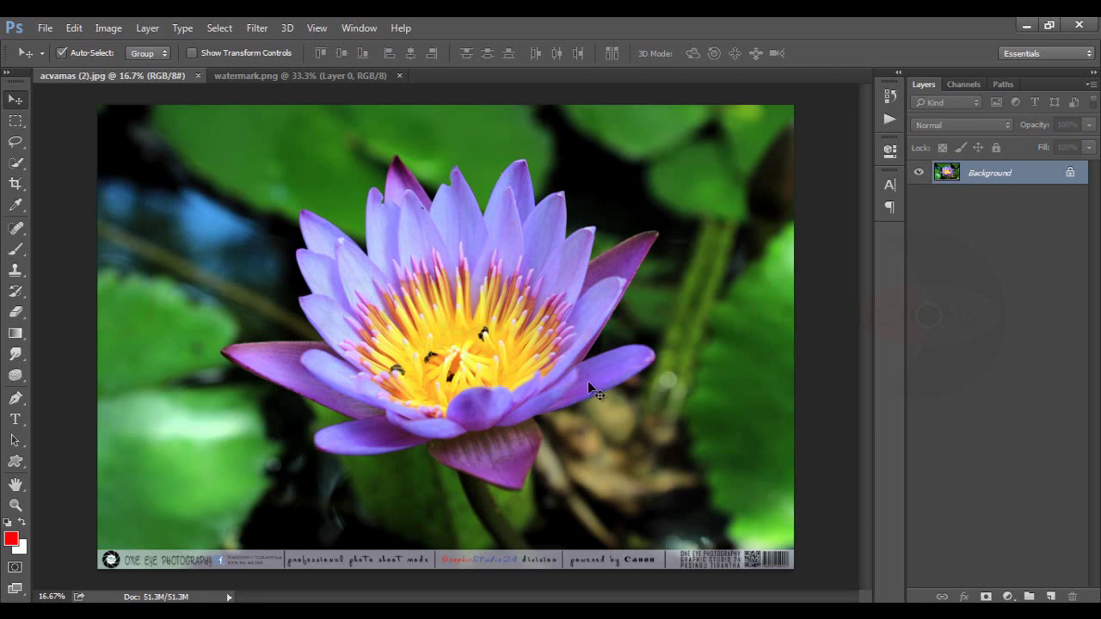
key(ctrl+v)
Drag the Pixel Photography logo into the photo's bottom-left corner, just above the banner.
drag(357, 379, 174, 517)
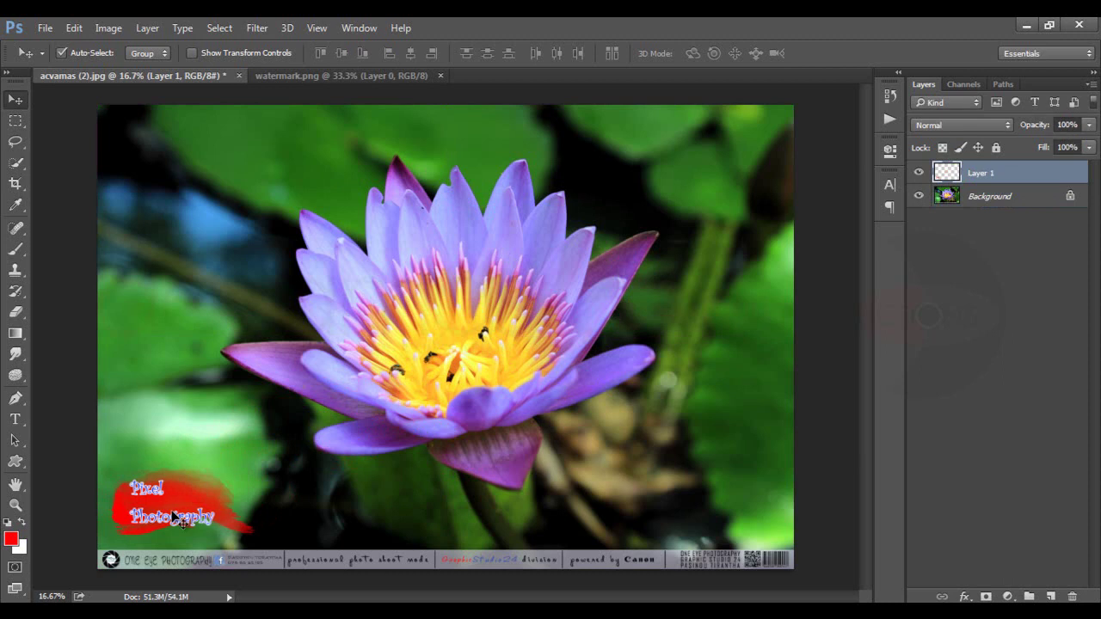
drag(175, 516, 167, 505)
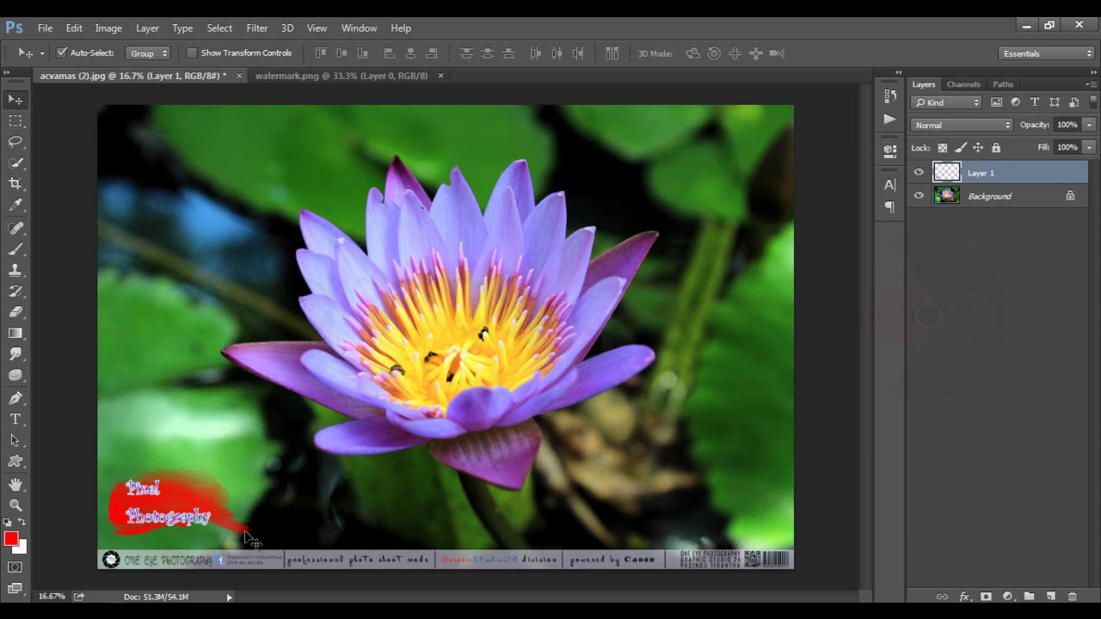